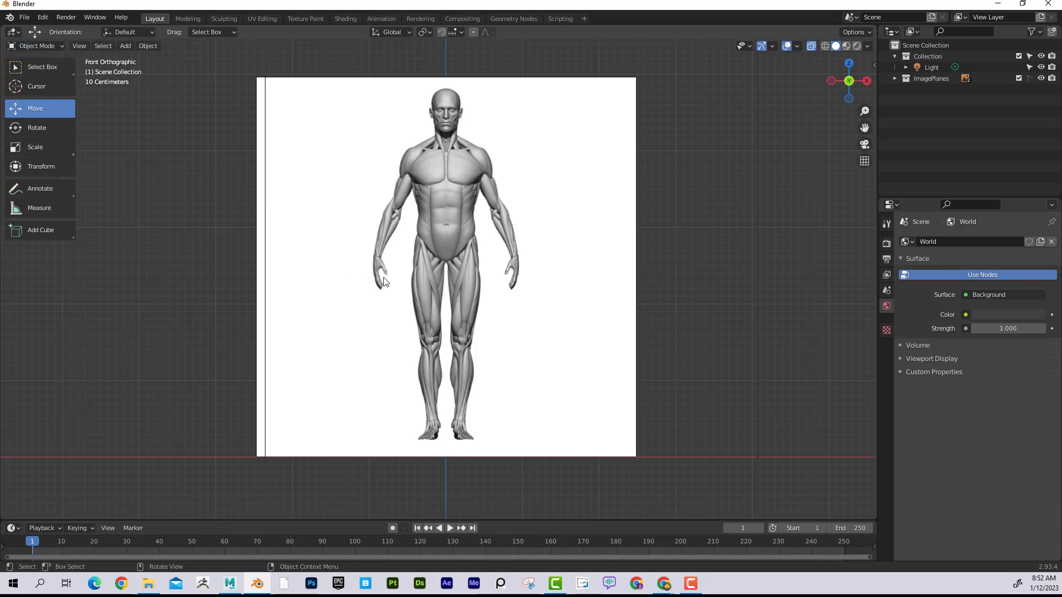
Step: Add a cube mesh and raise it along Z until it covers the reference figure's torso
key("shift+a")
mouse_move(383, 277)
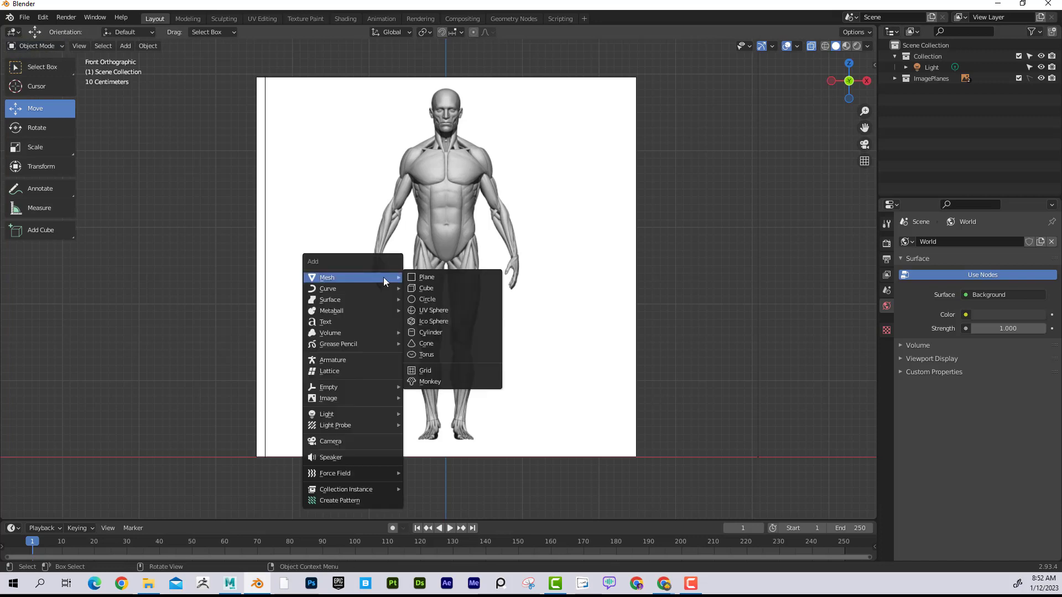
left_click(447, 288)
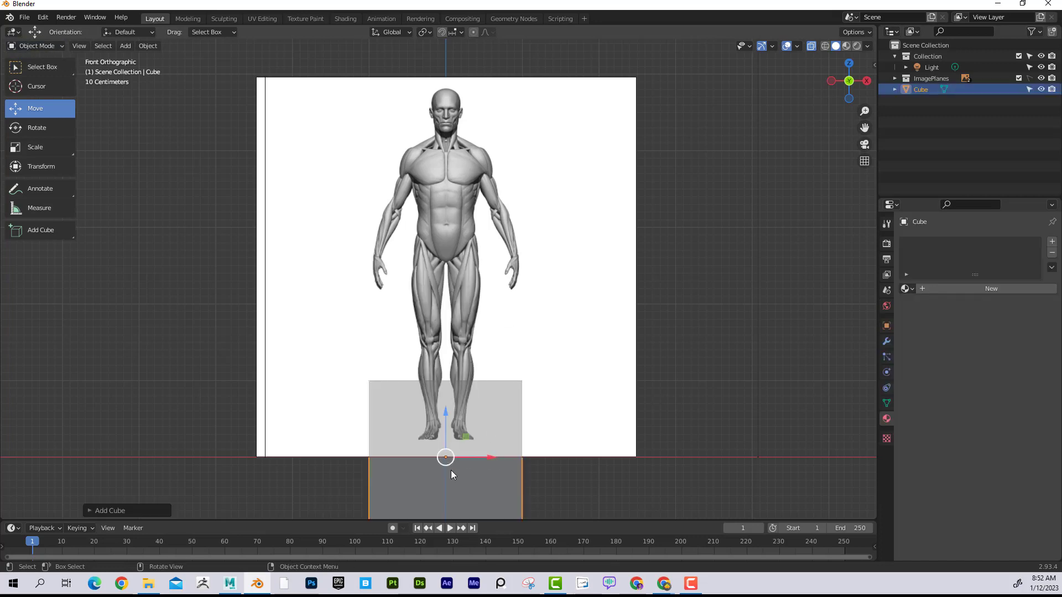
left_click_drag(494, 457, 534, 453)
key("ctrl+z")
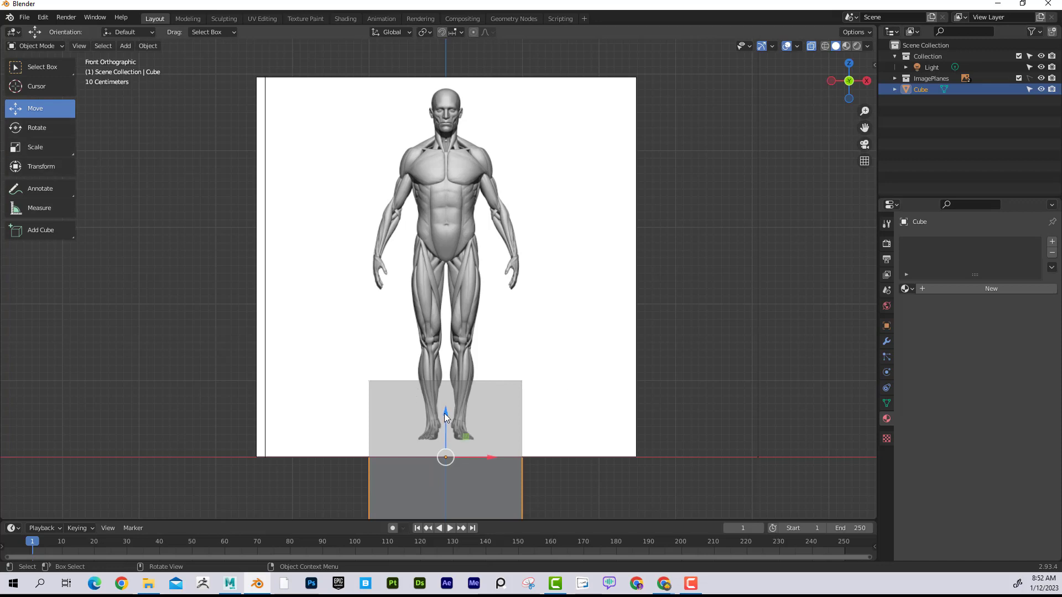
left_click_drag(446, 416, 452, 190)
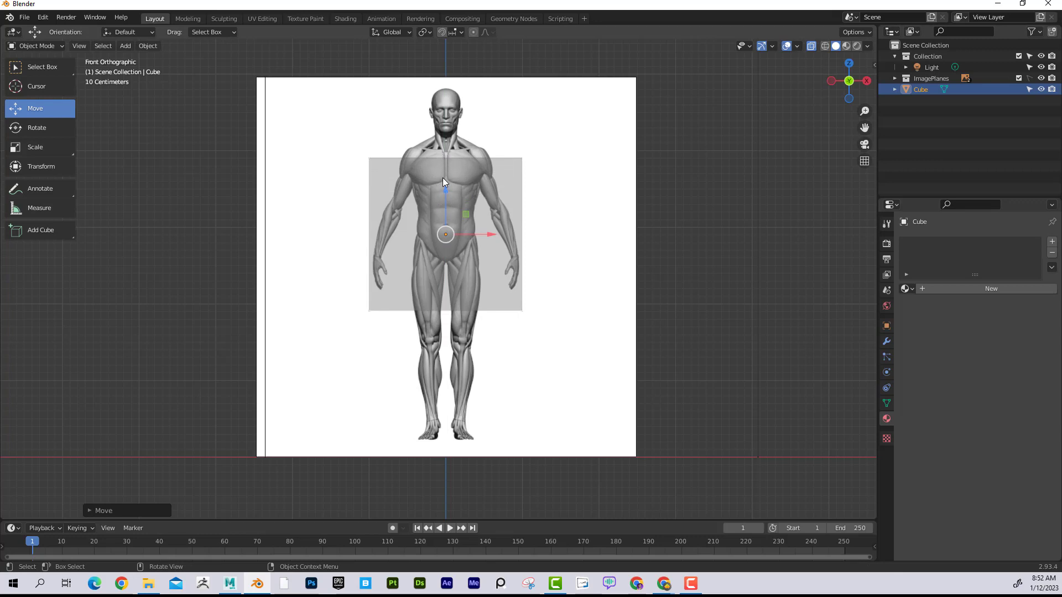
left_click_drag(445, 191, 446, 156)
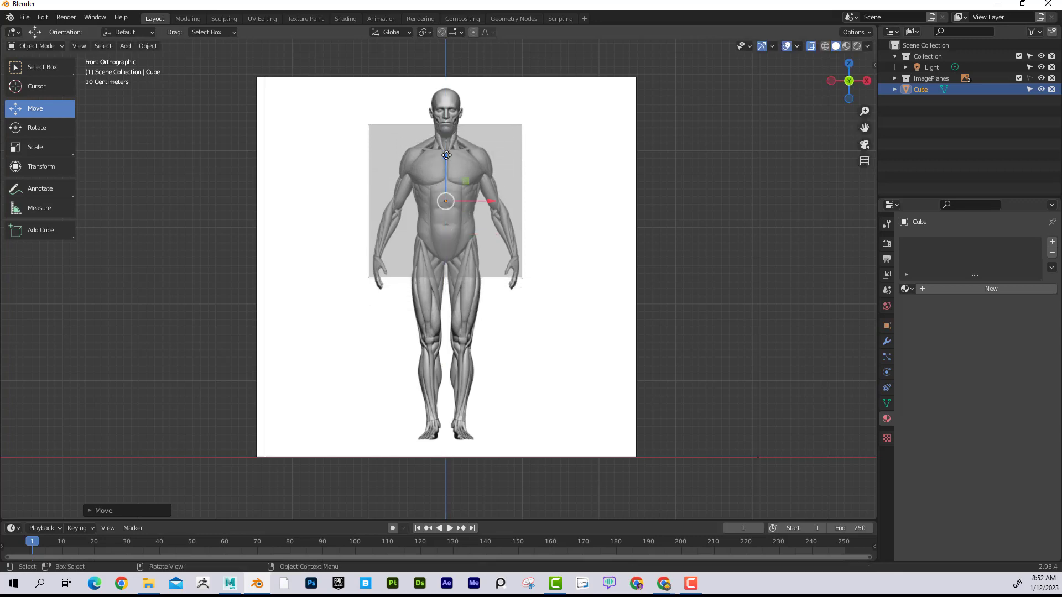
Step: Lower the cube's top vertices to the shoulder line and raise its bottom vertices to the crotch in Edit Mode
scroll(500, 188, "up", 3)
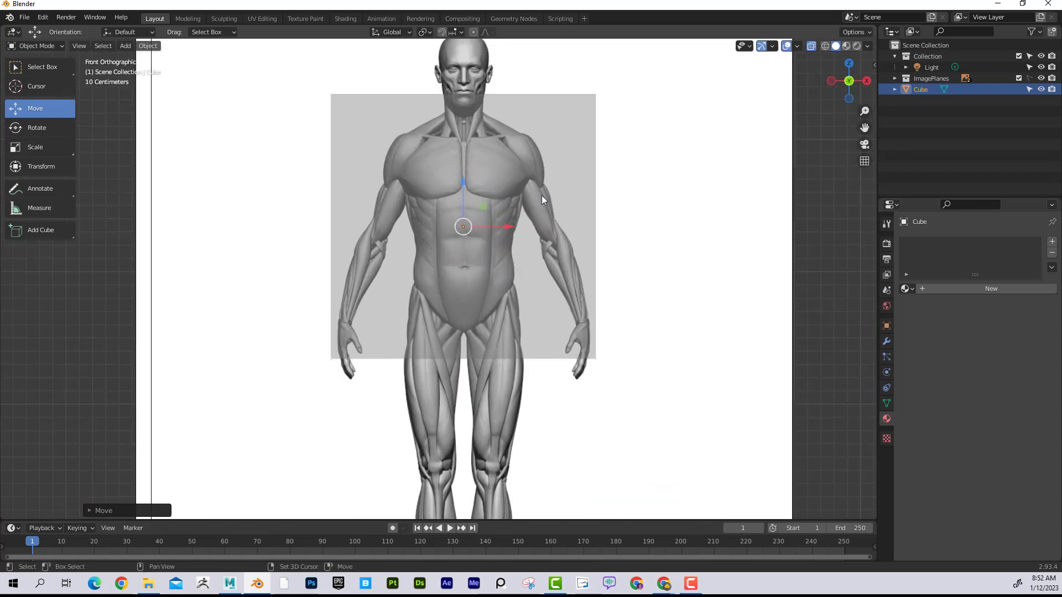
middle_click_drag(542, 200, 515, 218, "shift")
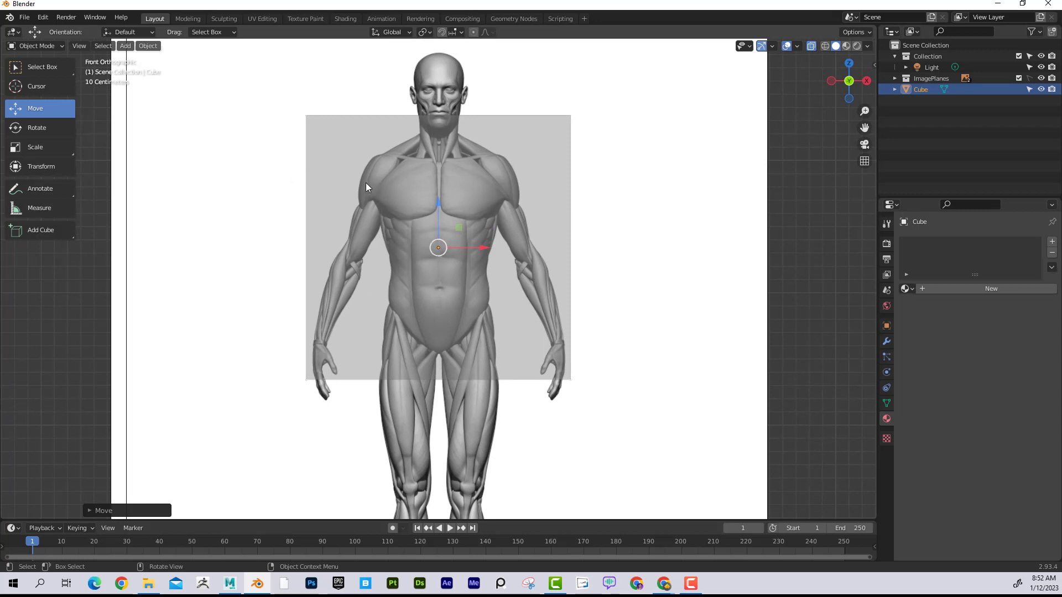
key("Tab")
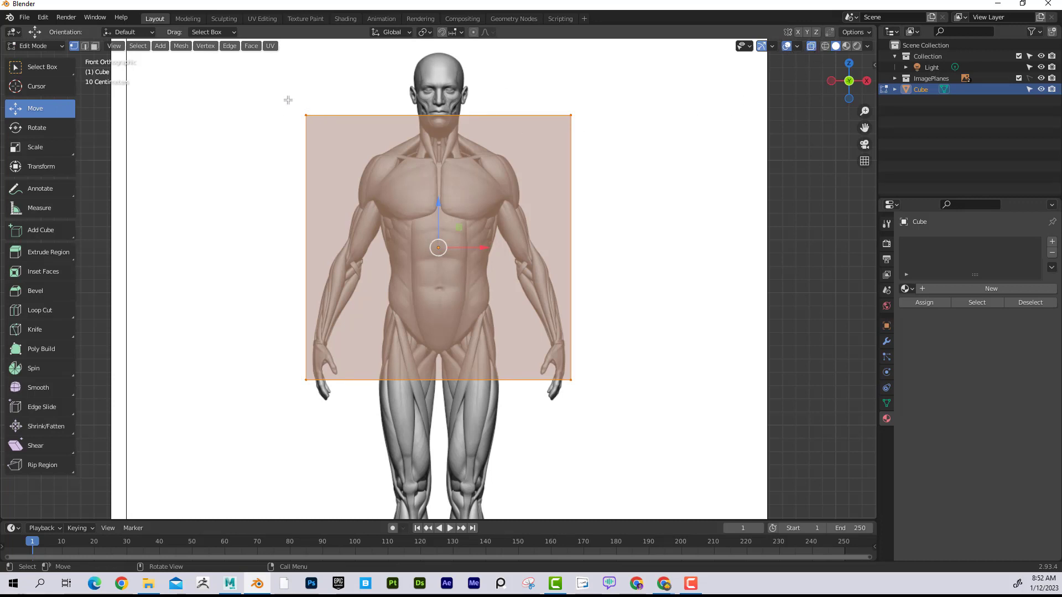
left_click_drag(286, 100, 643, 147)
left_click_drag(440, 75, 438, 114)
left_click_drag(261, 342, 632, 408)
left_click_drag(440, 337, 439, 311)
Step: Scale all of the cube's vertices along X to match the width of the torso
left_click_drag(283, 137, 596, 362)
left_click(43, 147)
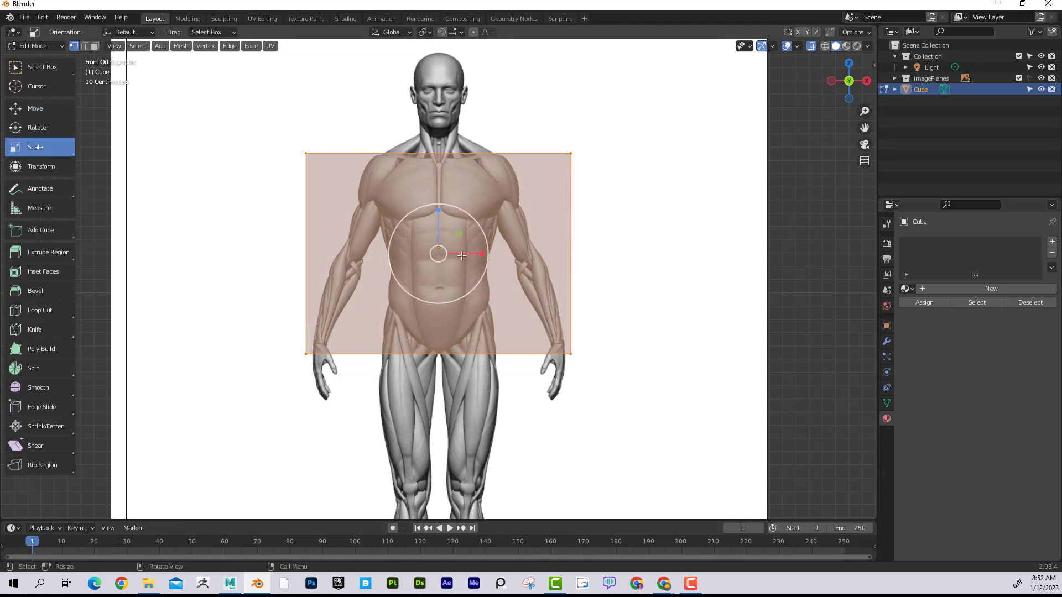
left_click_drag(482, 253, 452, 251)
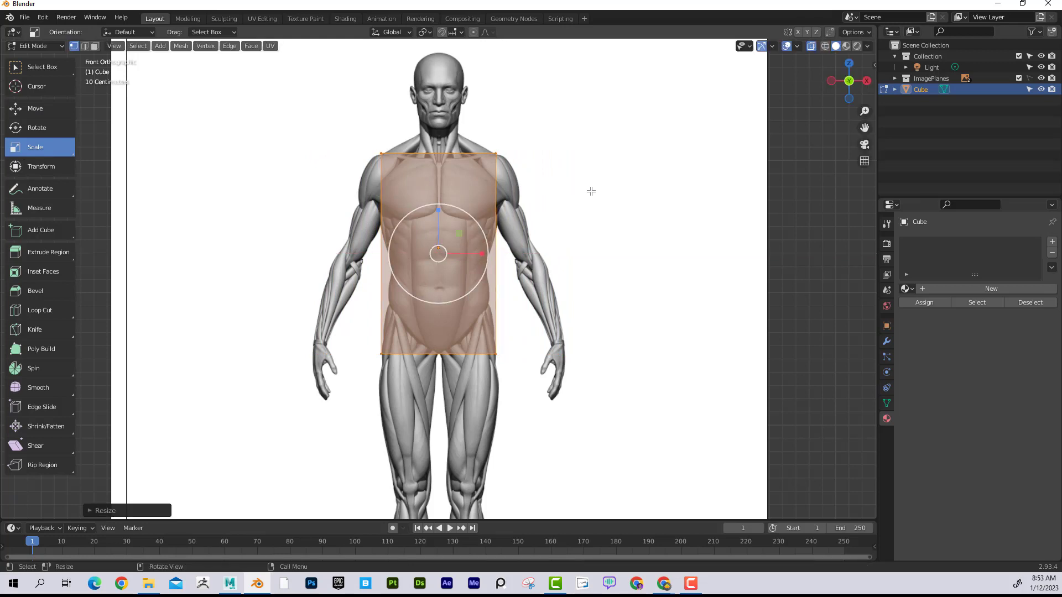
Step: Fit the cube's depth to the torso in the side view by moving its front and back vertices along Y, and return to front view
key("KP_3")
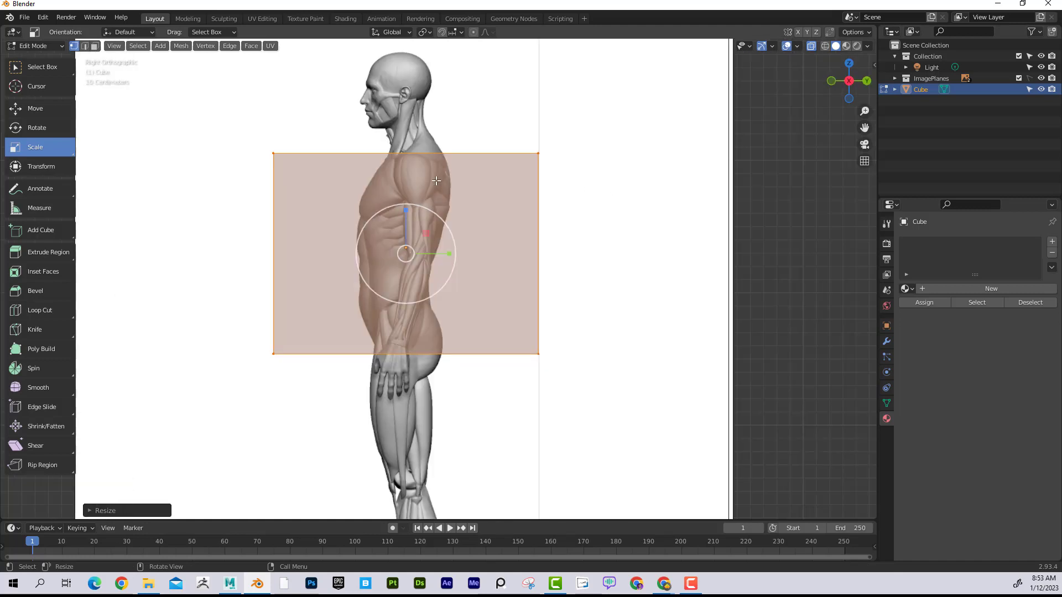
left_click_drag(256, 126, 290, 368)
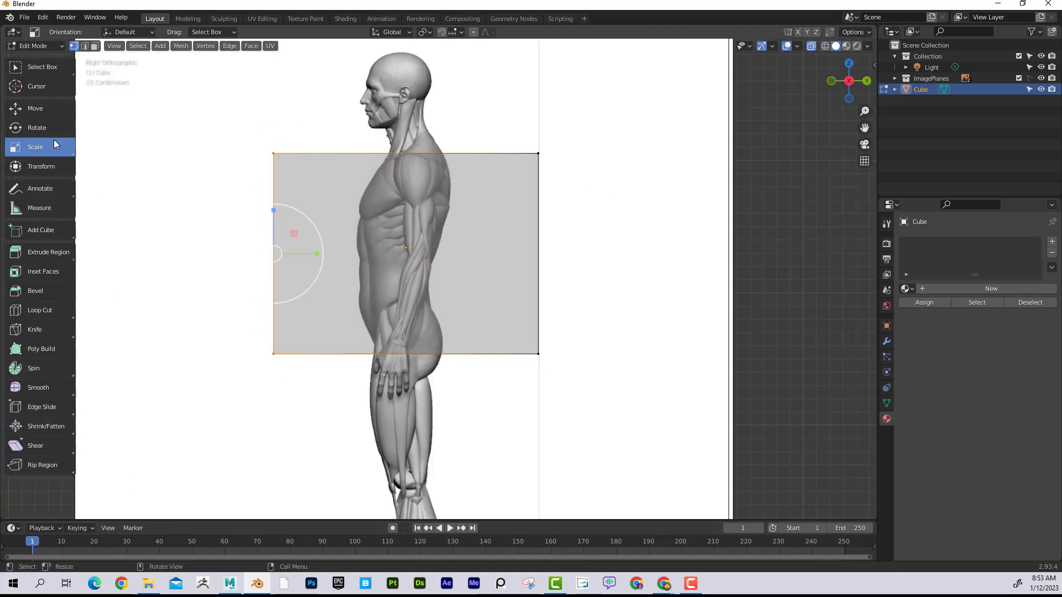
left_click(35, 108)
left_click_drag(319, 253, 404, 259)
left_click_drag(519, 144, 568, 367)
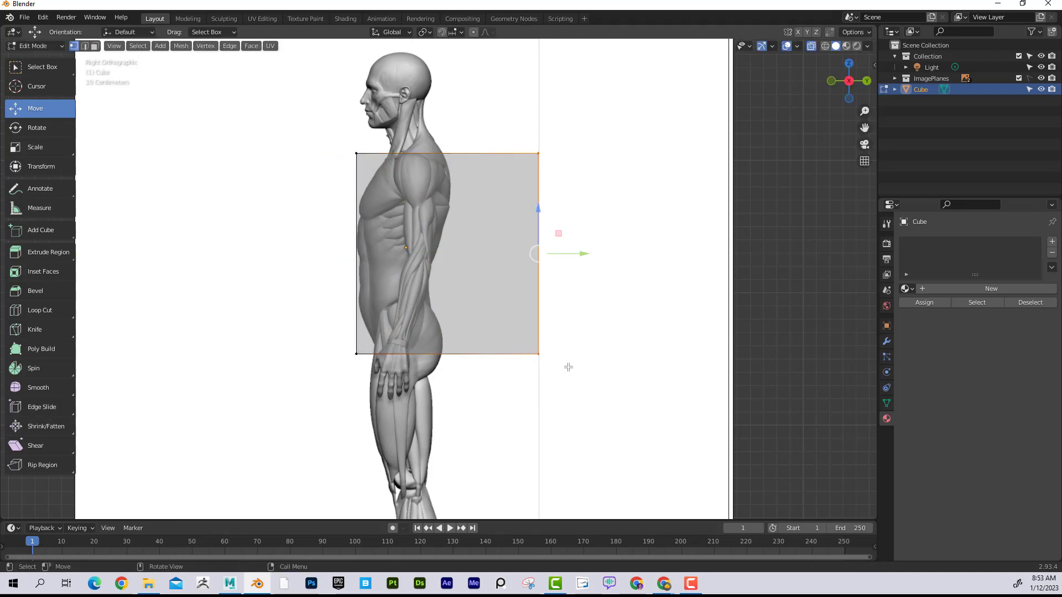
left_click_drag(585, 258, 493, 254)
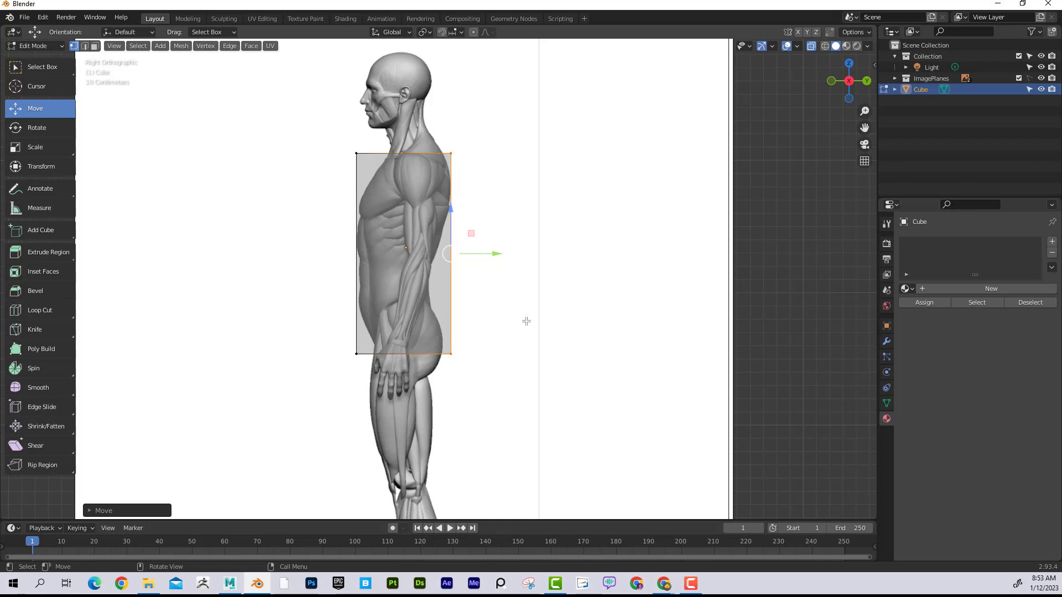
key("KP_1")
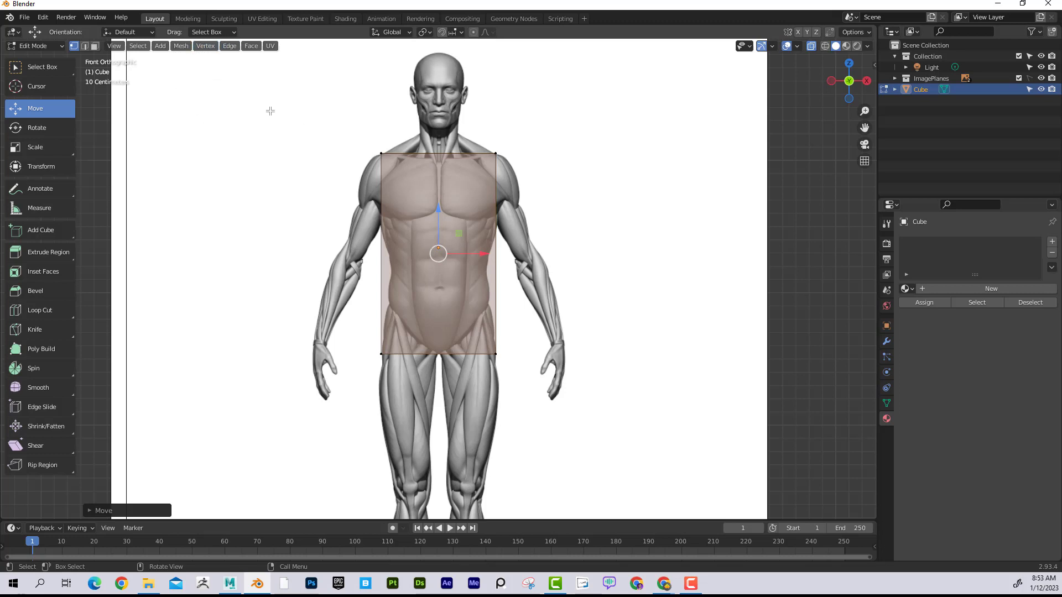
left_click(229, 48)
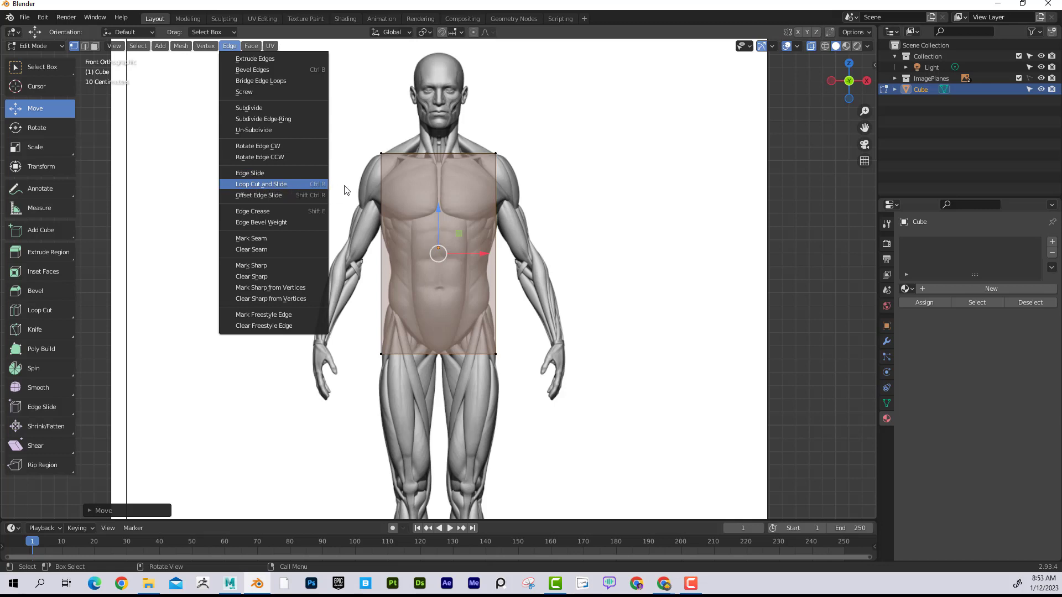
left_click(323, 186)
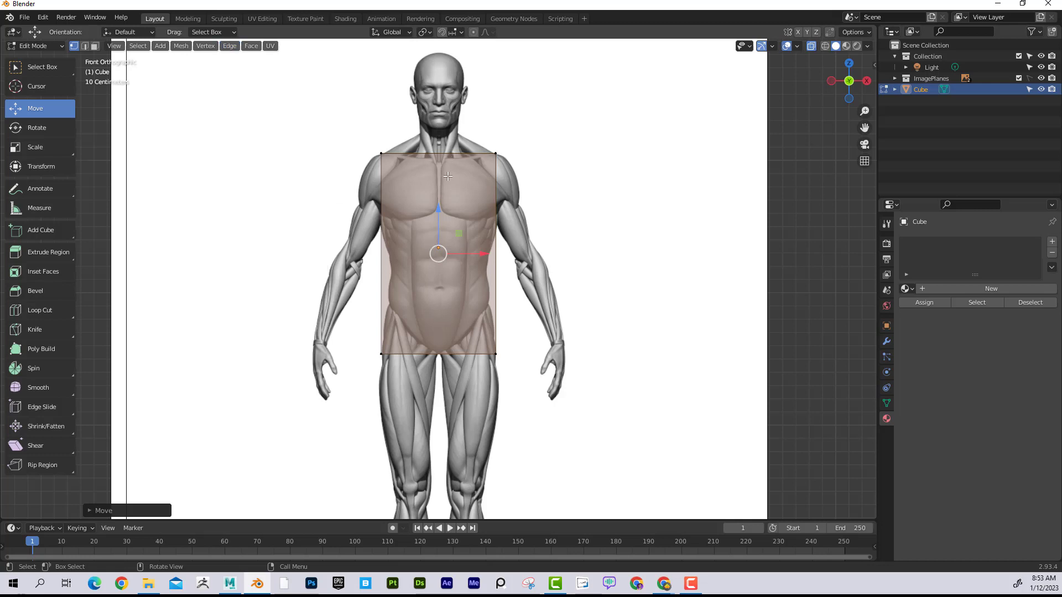
left_click(448, 166)
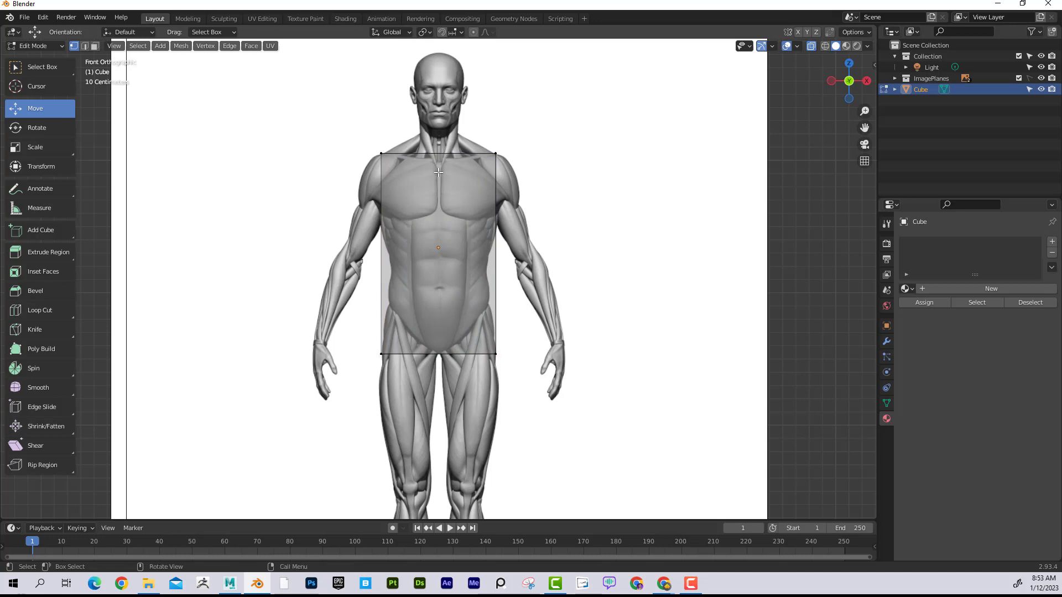
key("Tab")
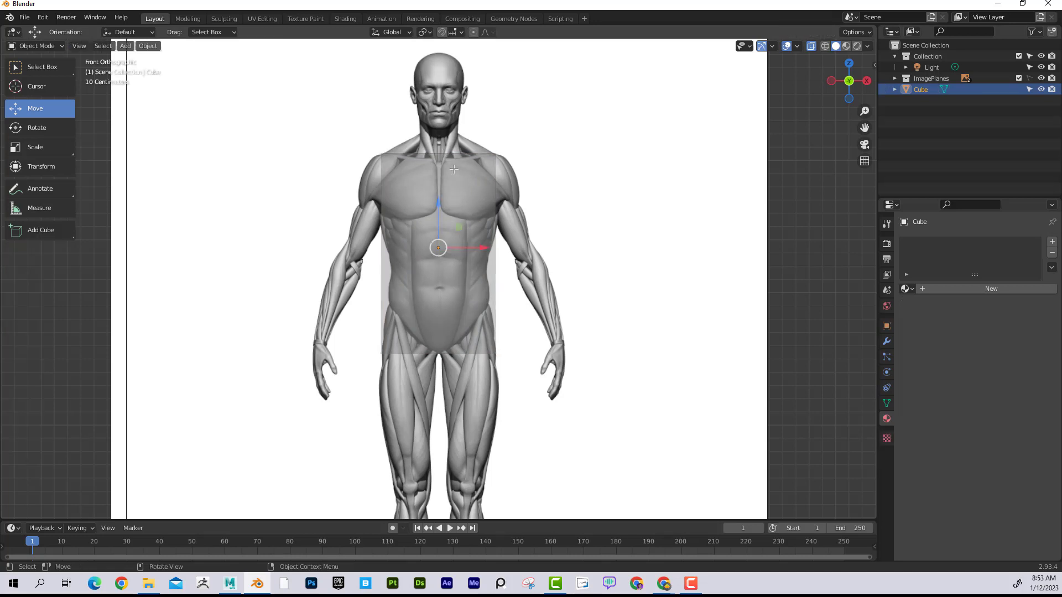
key("Tab")
key("Tab")
key("Tab")
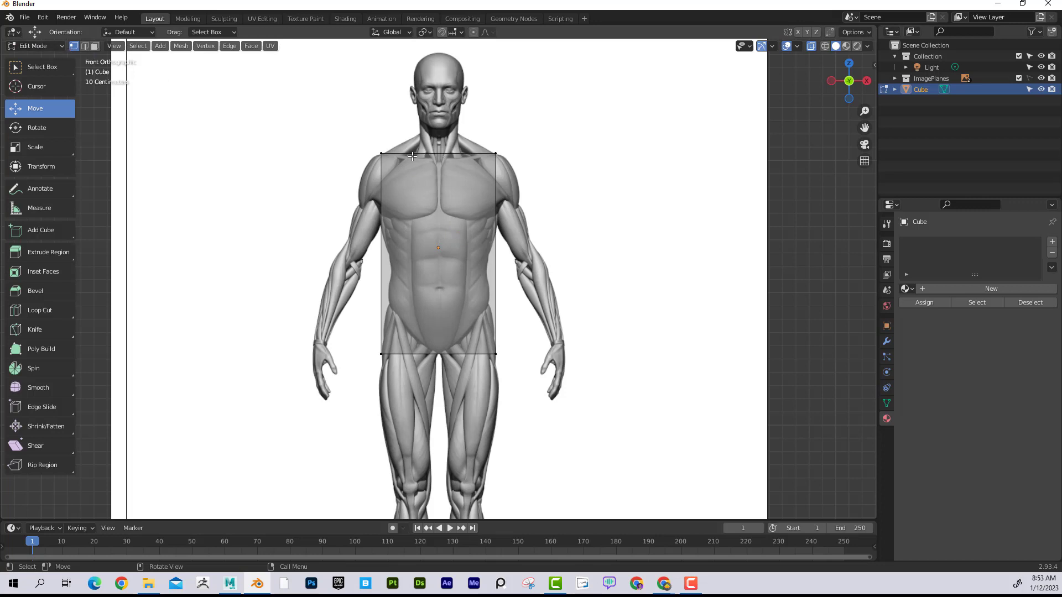
Step: Add one vertical loop cut through the centre of the torso cube with no slide offset
key("ctrl+r")
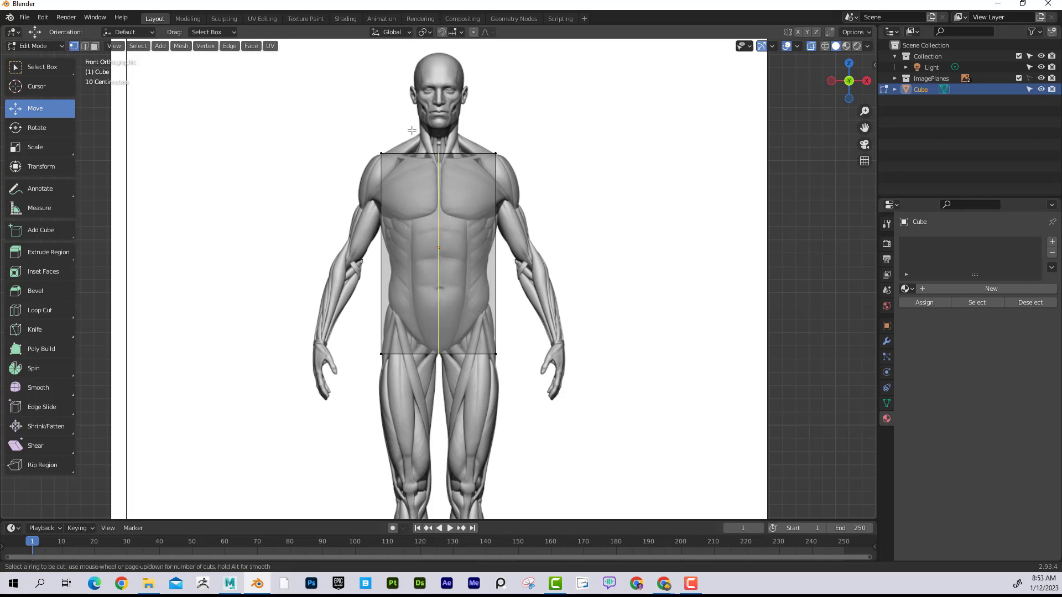
left_click(412, 130)
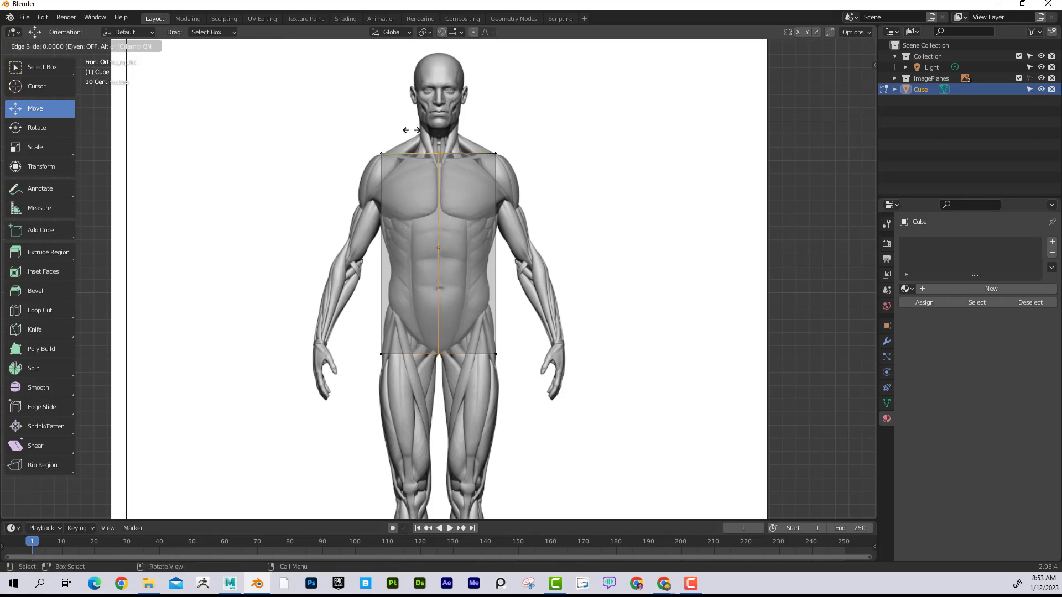
left_click(412, 130)
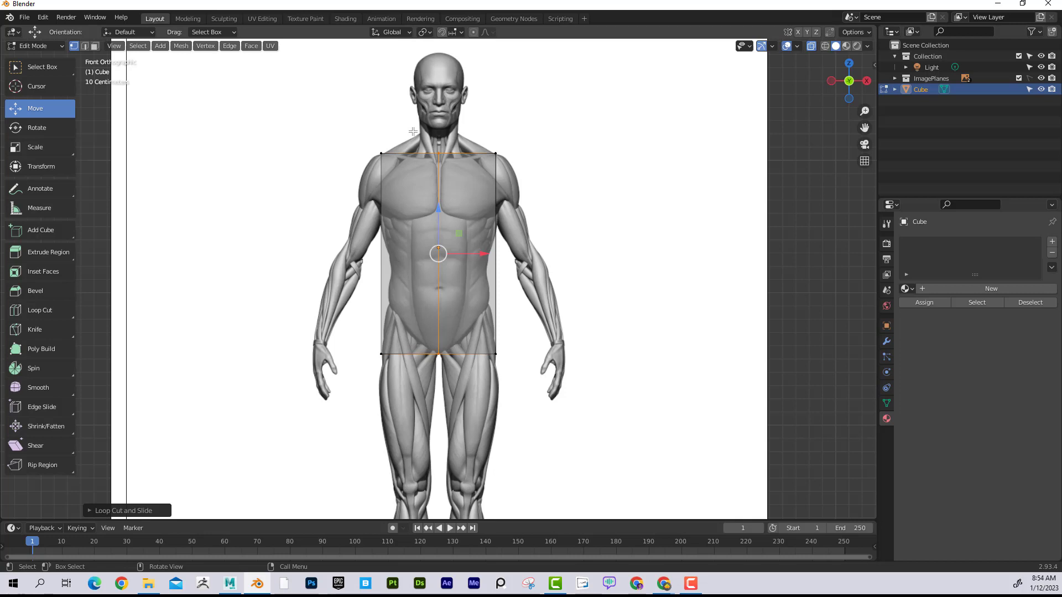
Step: Return to Object Mode, enable the Wireframe geometry overlay, and deselect the cube
key("Tab")
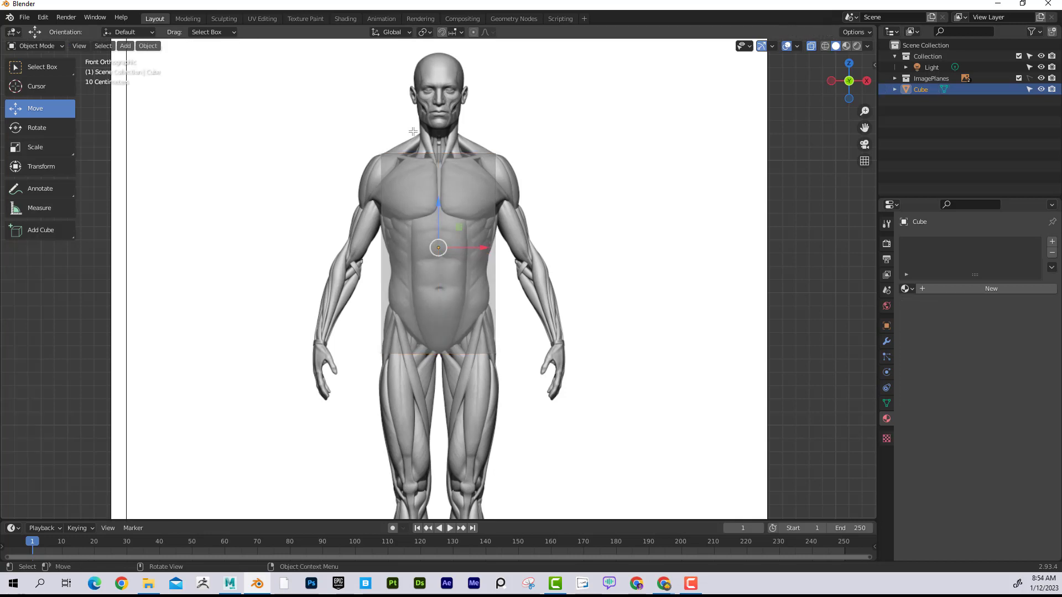
left_click(796, 47)
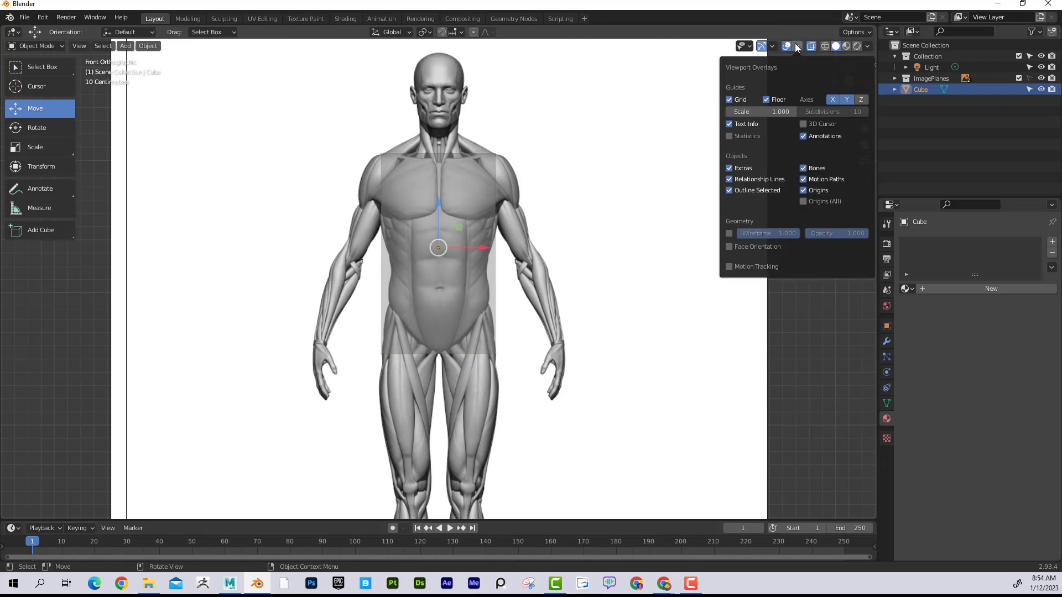
left_click(729, 233)
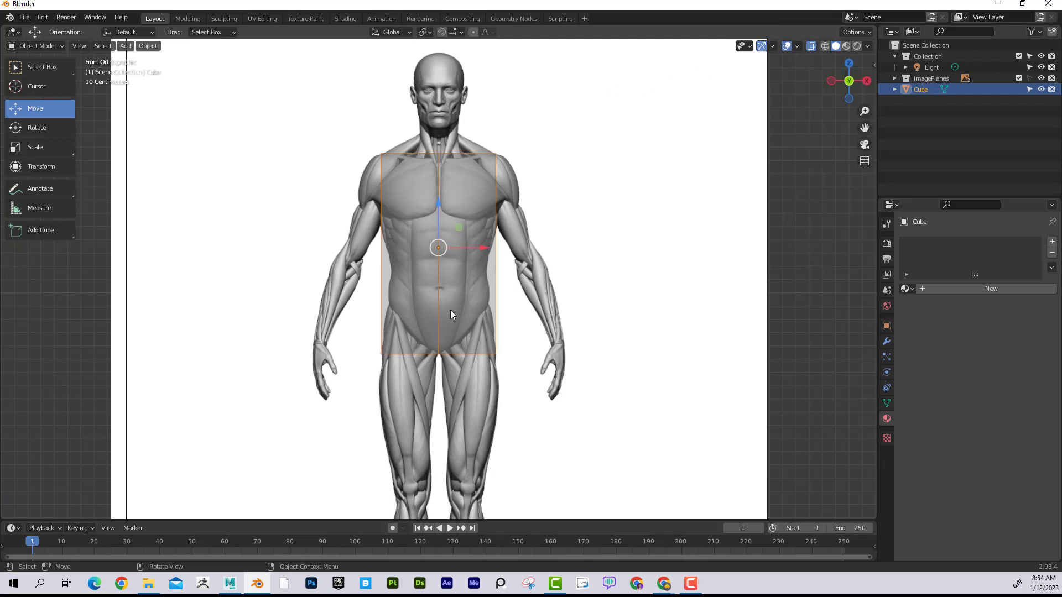
left_click(668, 158)
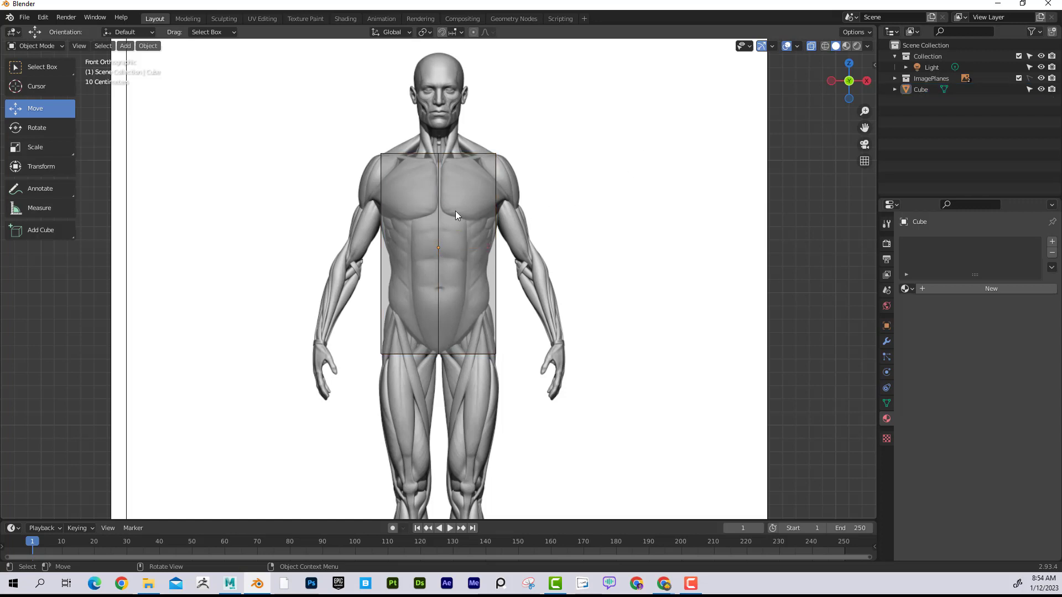
Step: Toggle the Wireframe overlay off and back on to compare the cube's display
left_click(797, 46)
left_click(729, 233)
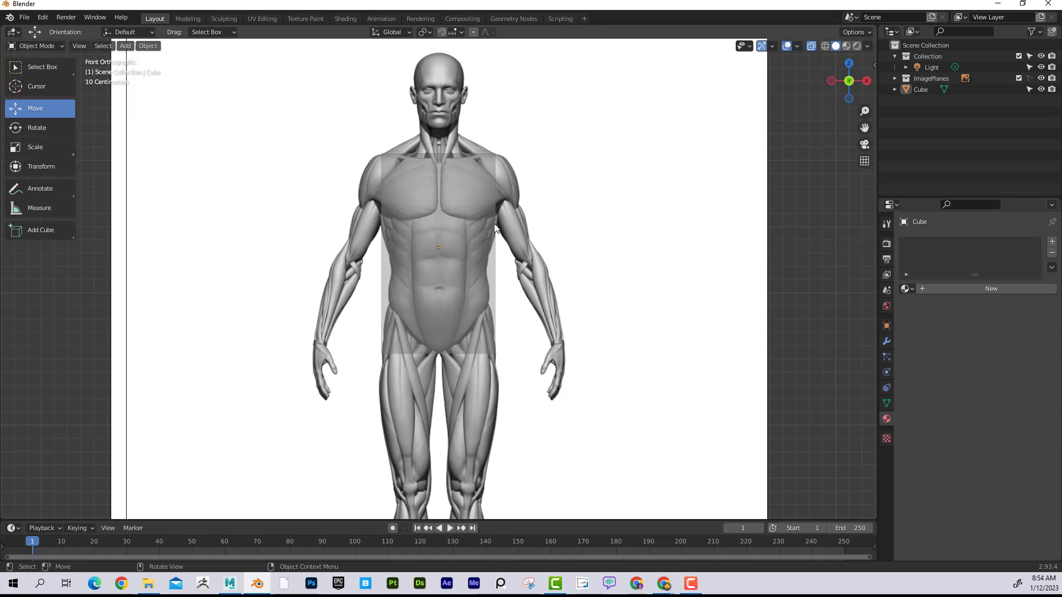
left_click(797, 47)
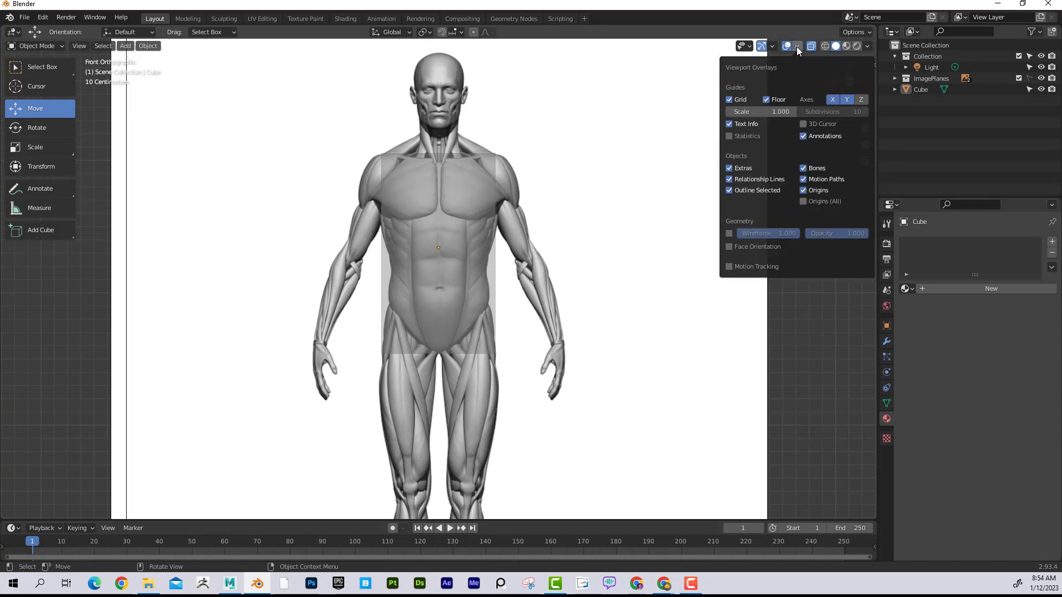
left_click(729, 233)
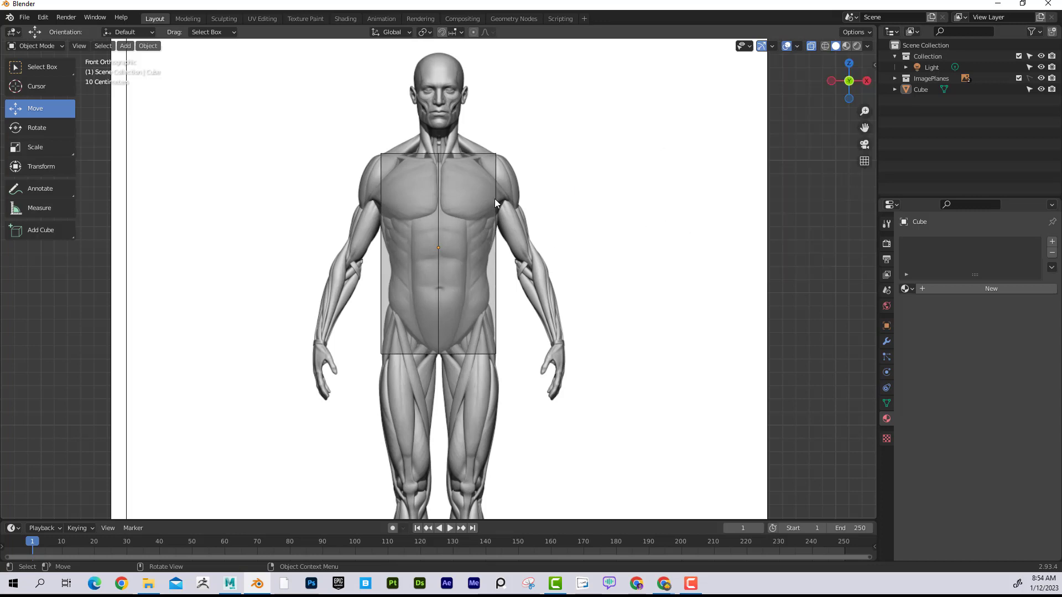
Step: Enter Edit Mode on the torso cube, pick its upper corner vertex on the +X side, and switch to edge selection
left_click(489, 161)
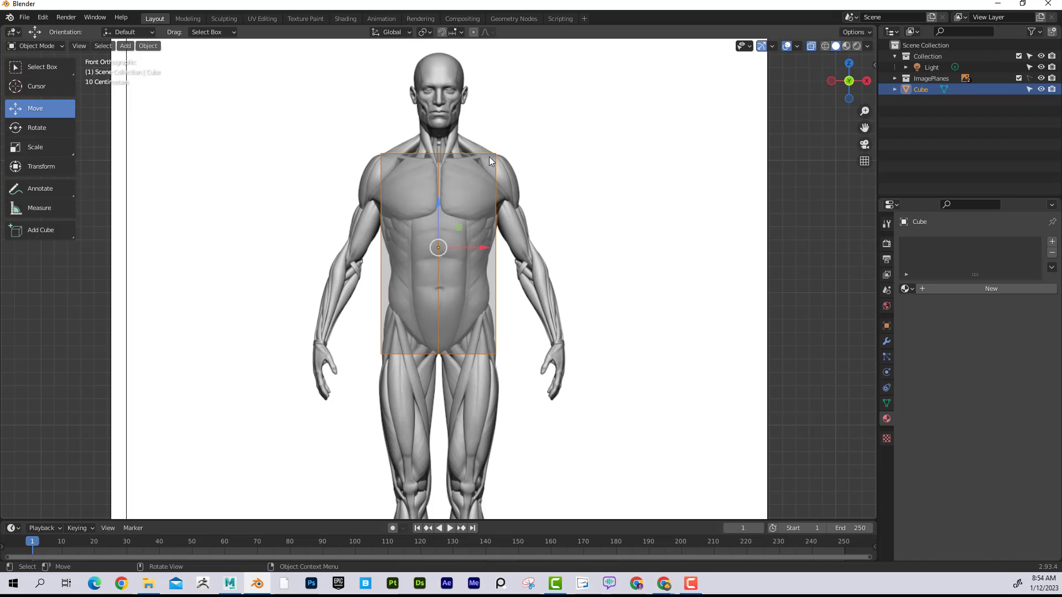
key("Tab")
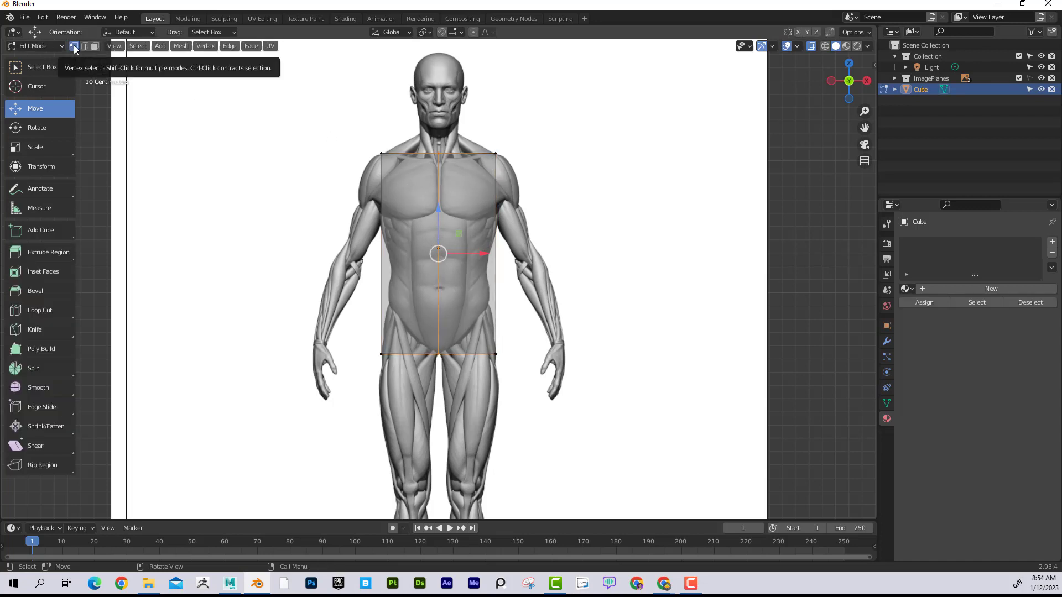
left_click(492, 159)
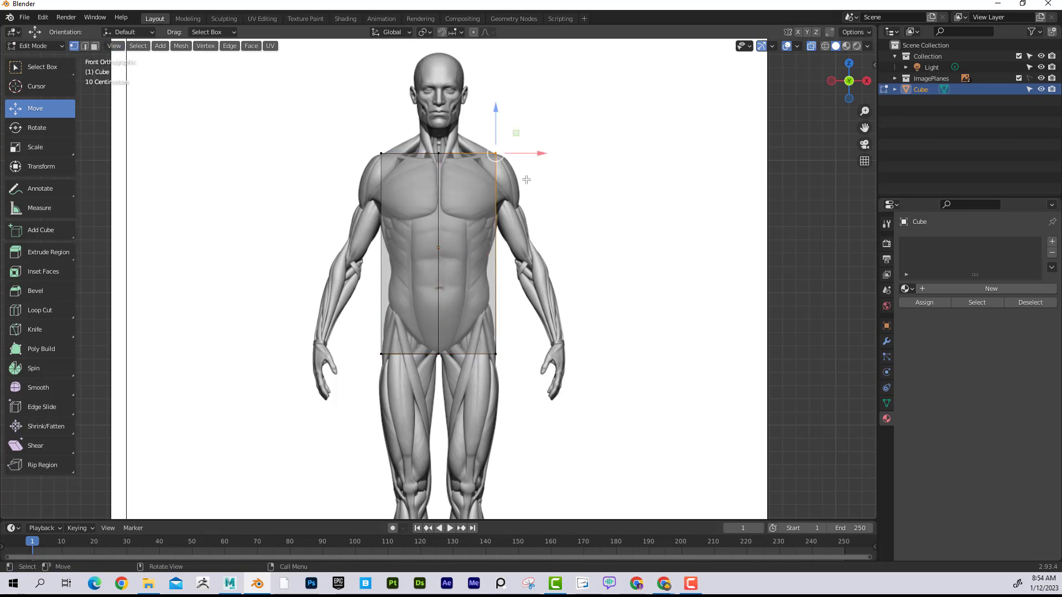
left_click_drag(491, 161, 492, 161)
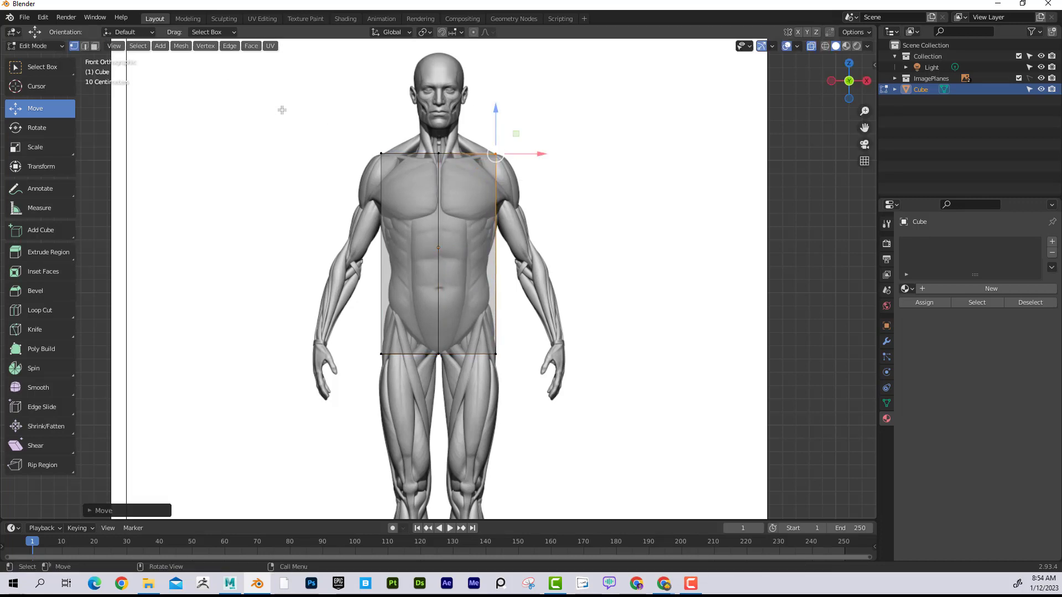
key("2")
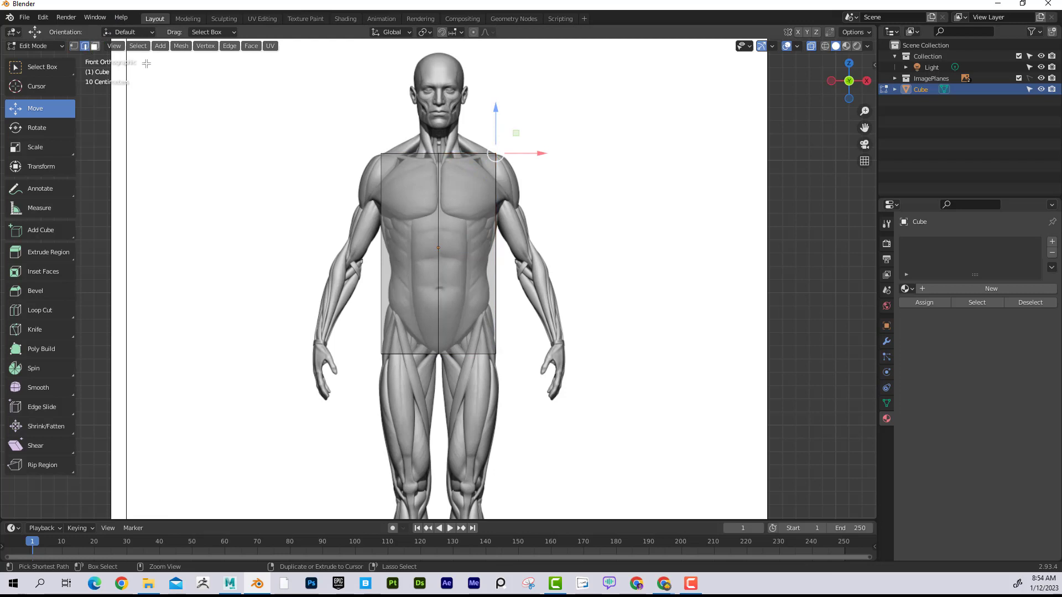
Step: Try moving the cube's +X side edge, undo the move, and pick the front face on the +X half in face selection
left_click(495, 225)
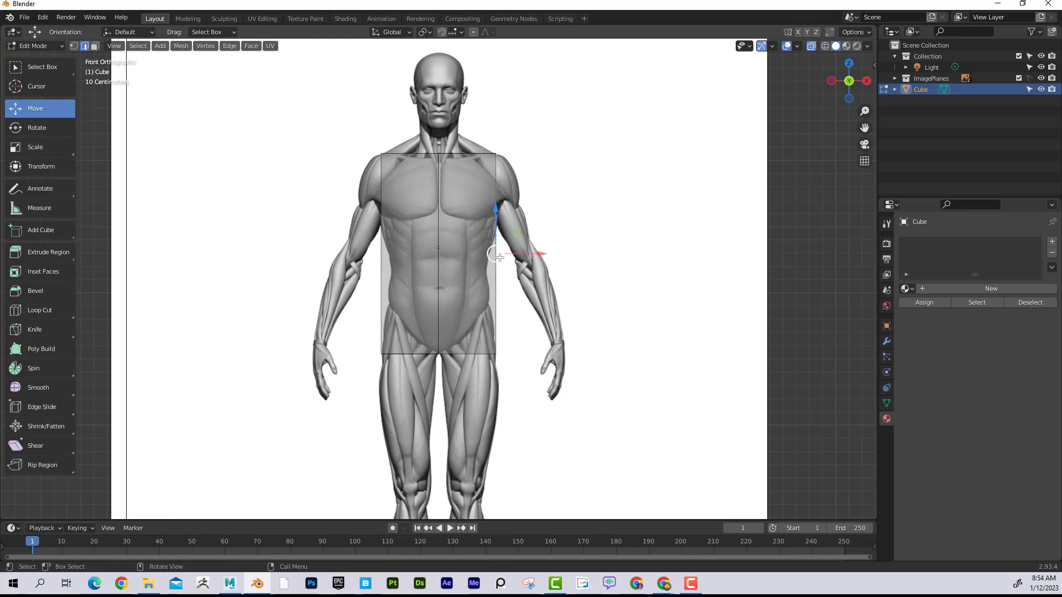
left_click_drag(500, 255, 545, 253)
key("ctrl+z")
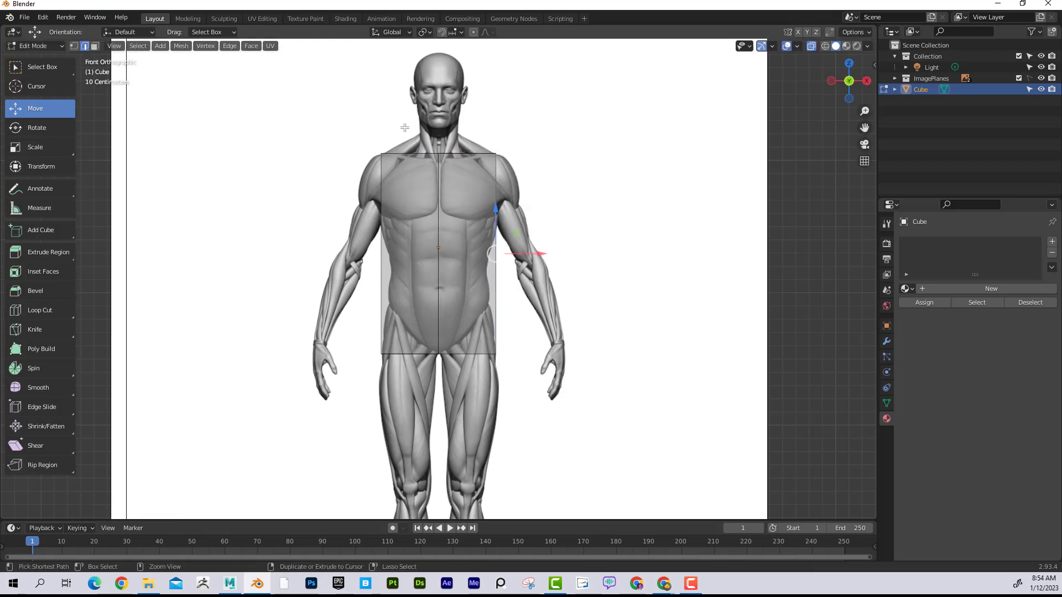
left_click(95, 46)
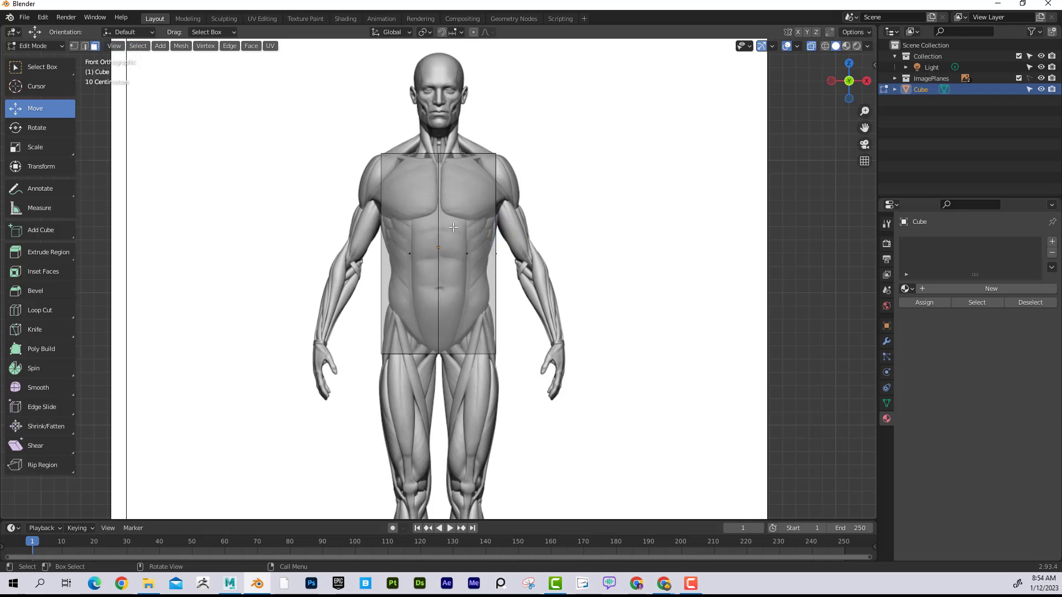
left_click(466, 255)
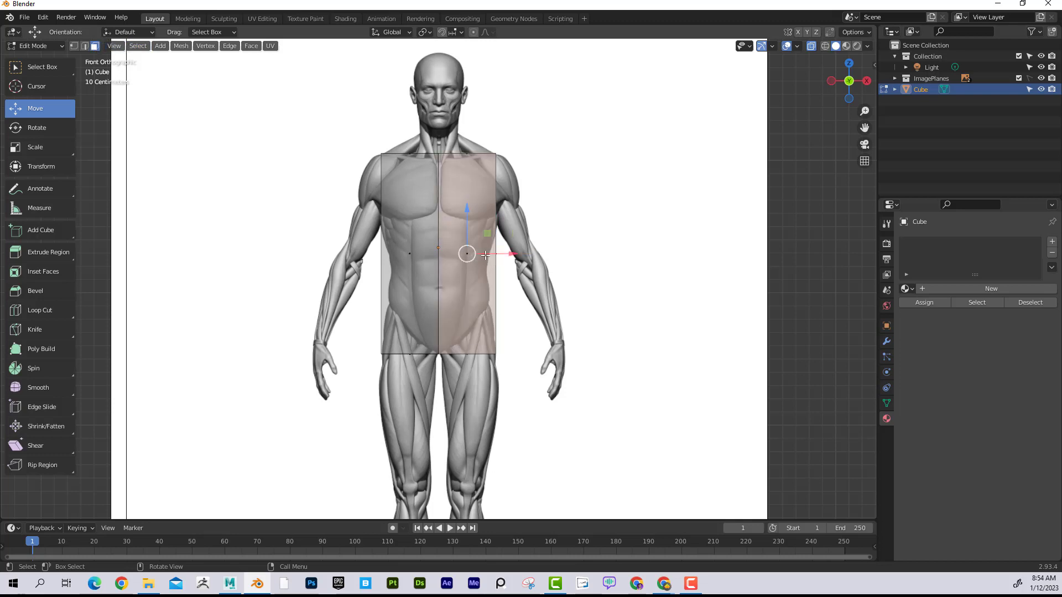
Step: Box-select the lower +X corner vertices in vertex selection, try raising them without mirroring, and undo the move
left_click(74, 46)
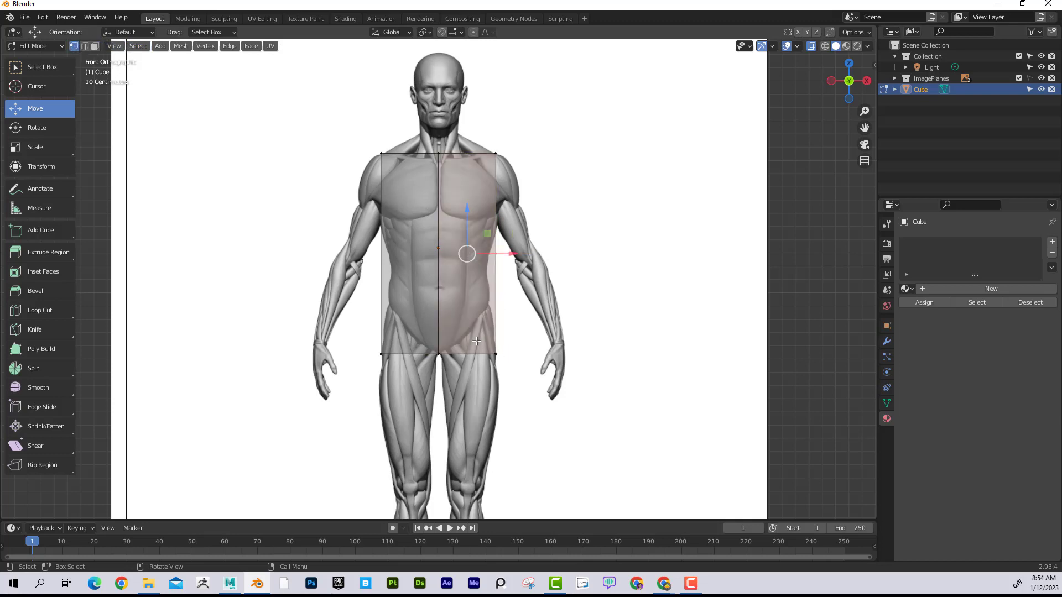
left_click_drag(480, 337, 512, 381)
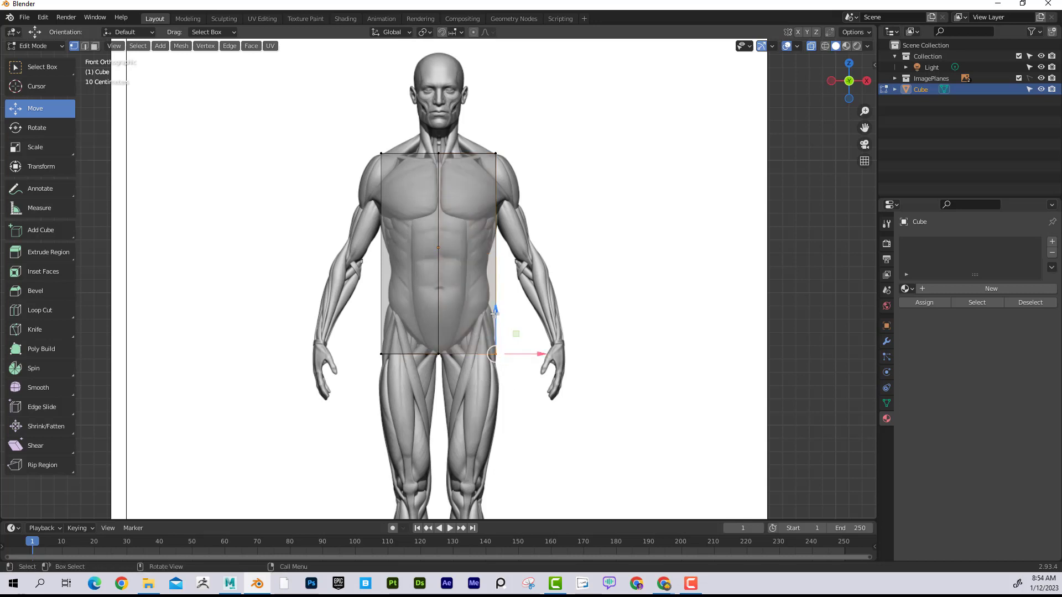
left_click_drag(495, 303, 493, 259)
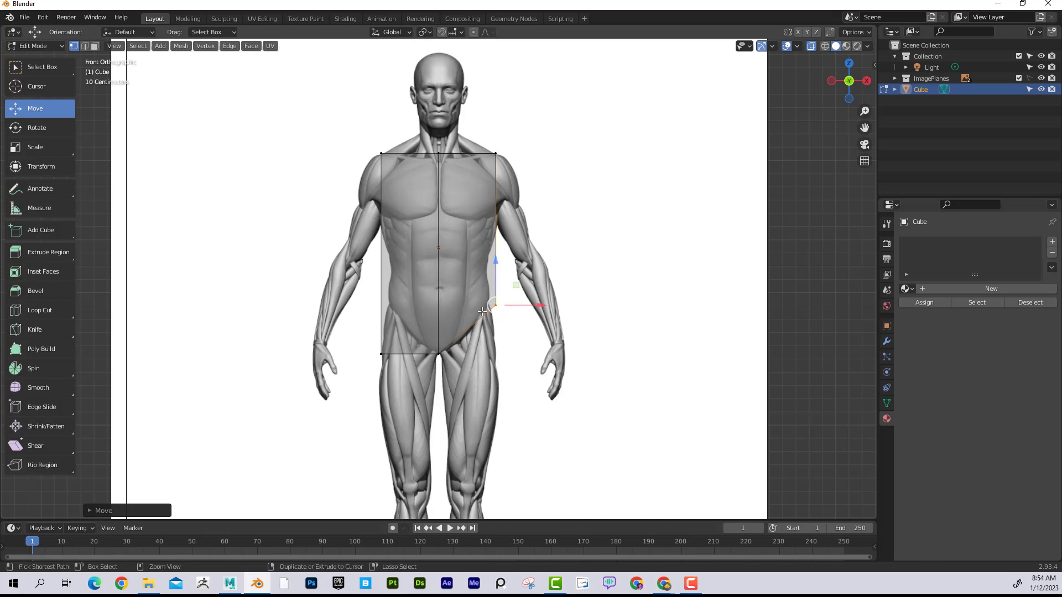
key("ctrl+z")
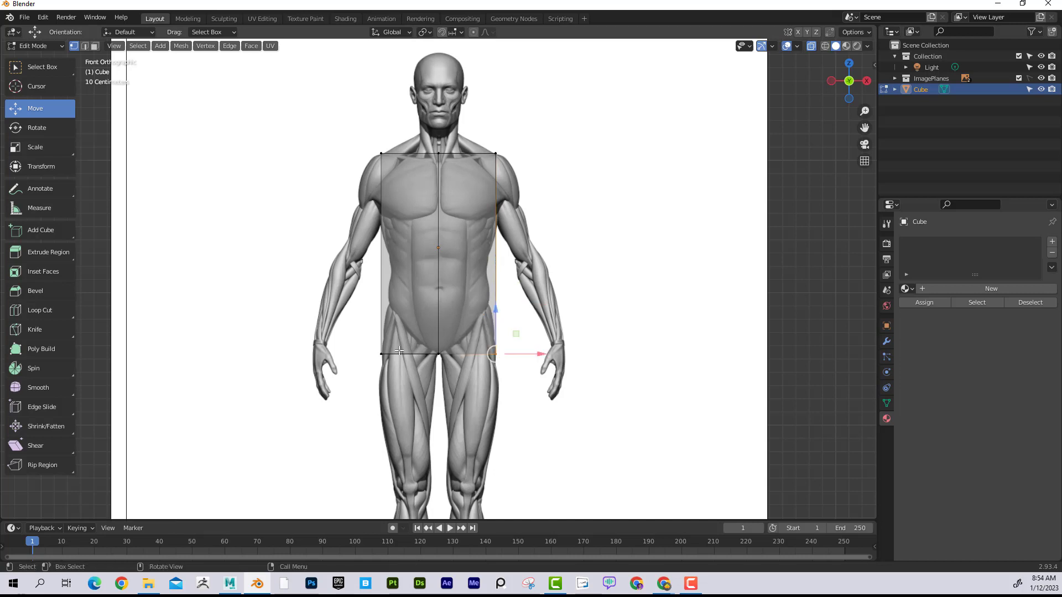
Step: Try raising the lower corner vertices with Z-axis mesh mirroring, undo the move, and disable Z mirroring
left_click(816, 33)
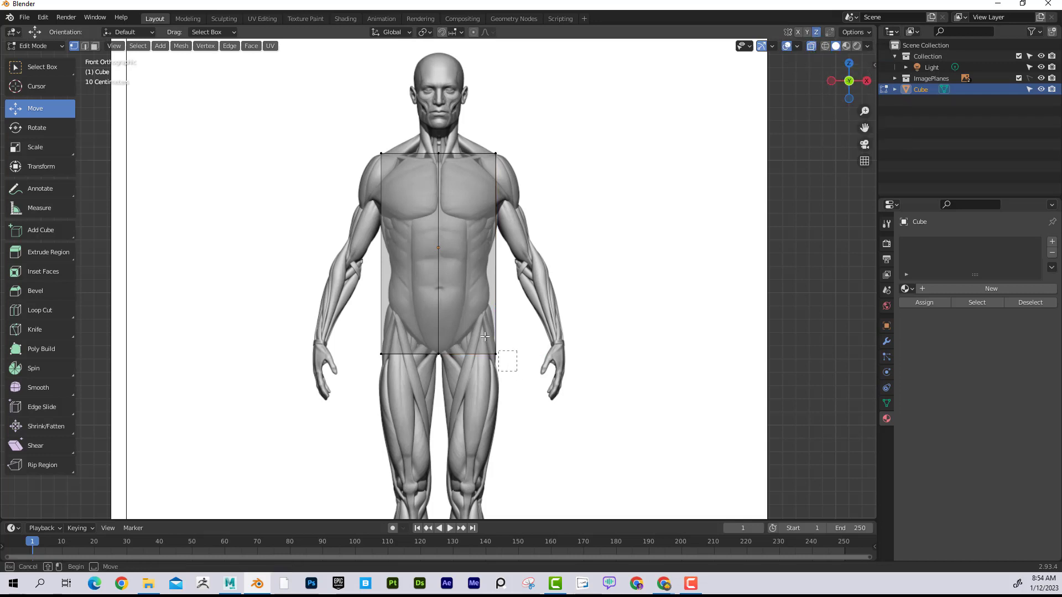
left_click_drag(496, 305, 496, 281)
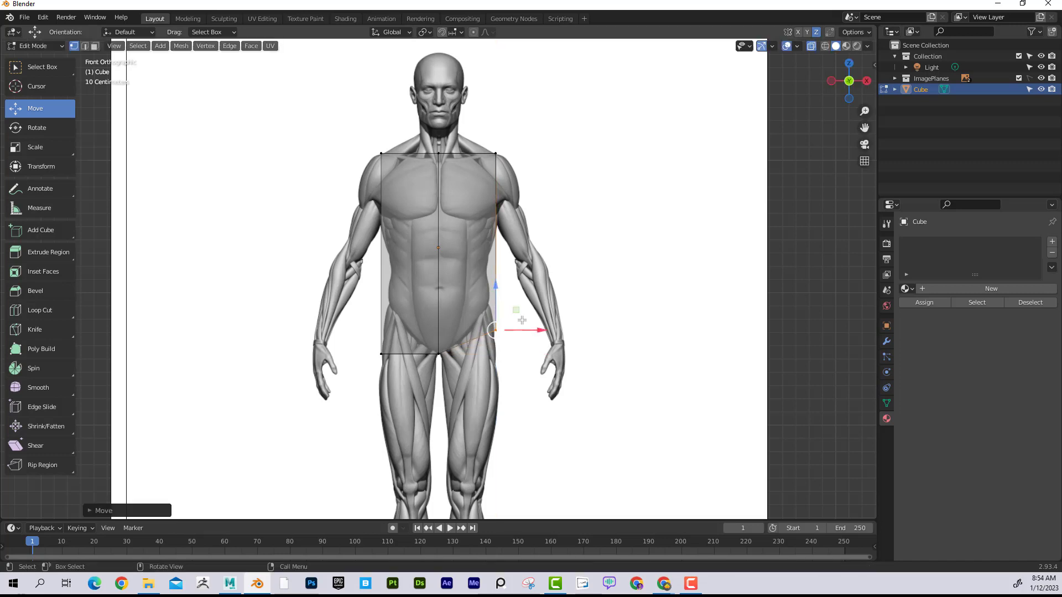
key("ctrl+z")
left_click(816, 32)
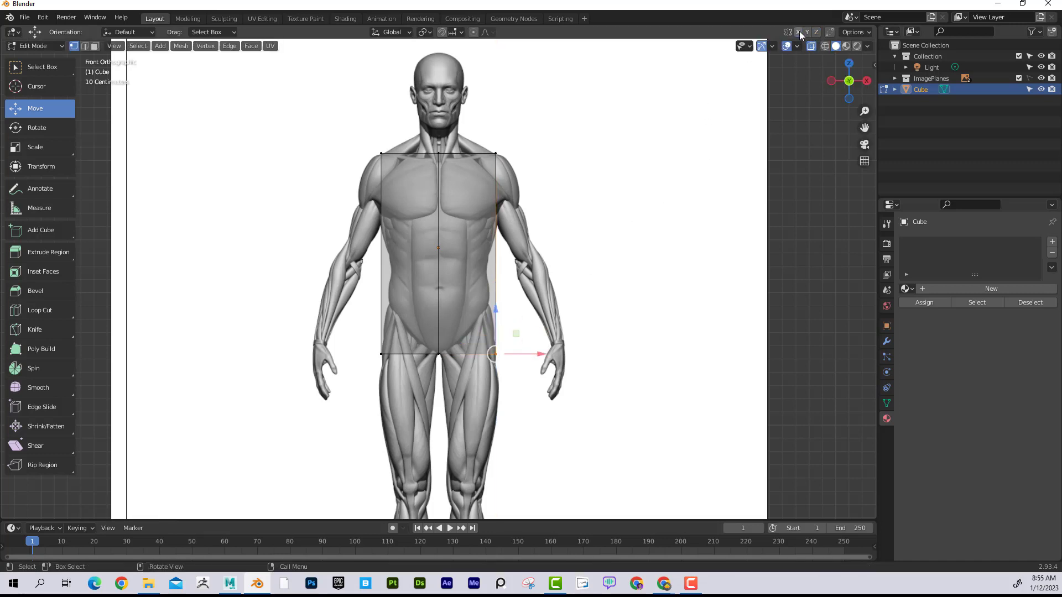
Step: With X-axis mesh mirroring enabled, raise the lower corners to the hip crease and pull both lower and upper corners slightly inward
left_click_drag(496, 307, 523, 236)
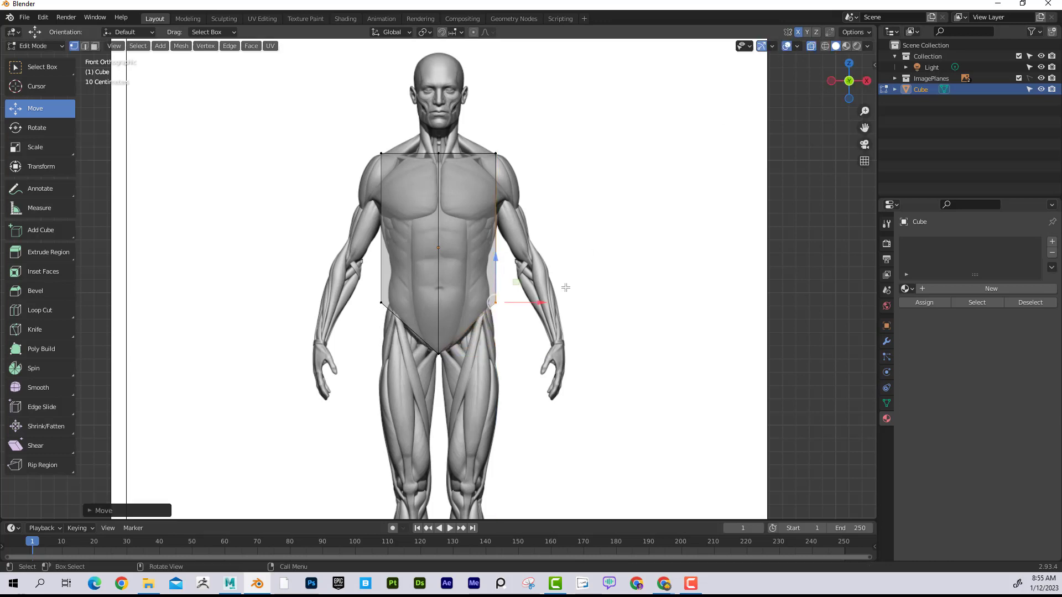
left_click_drag(535, 301, 529, 302)
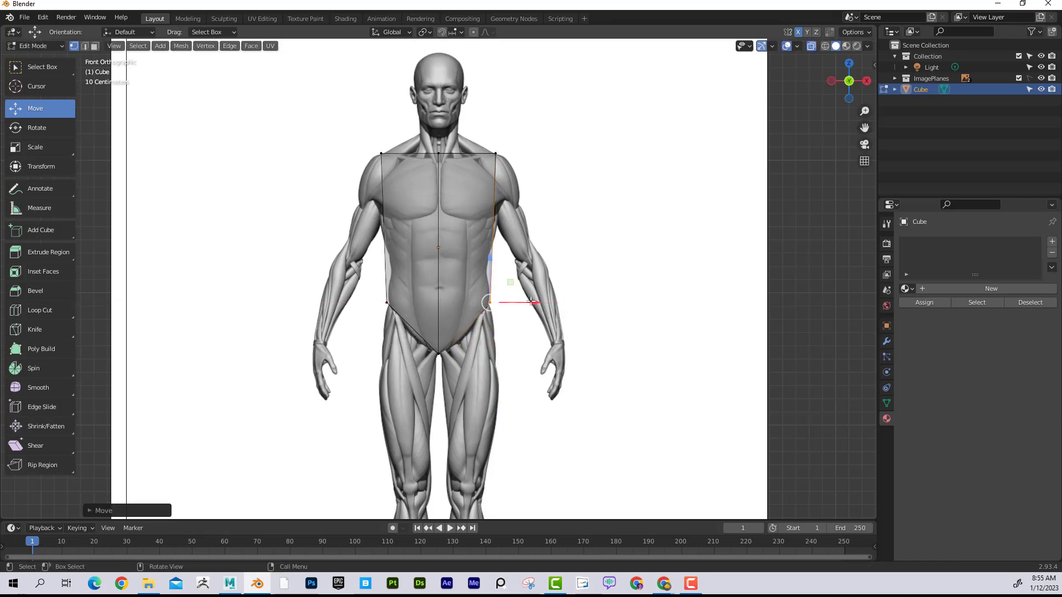
left_click_drag(490, 257, 489, 261)
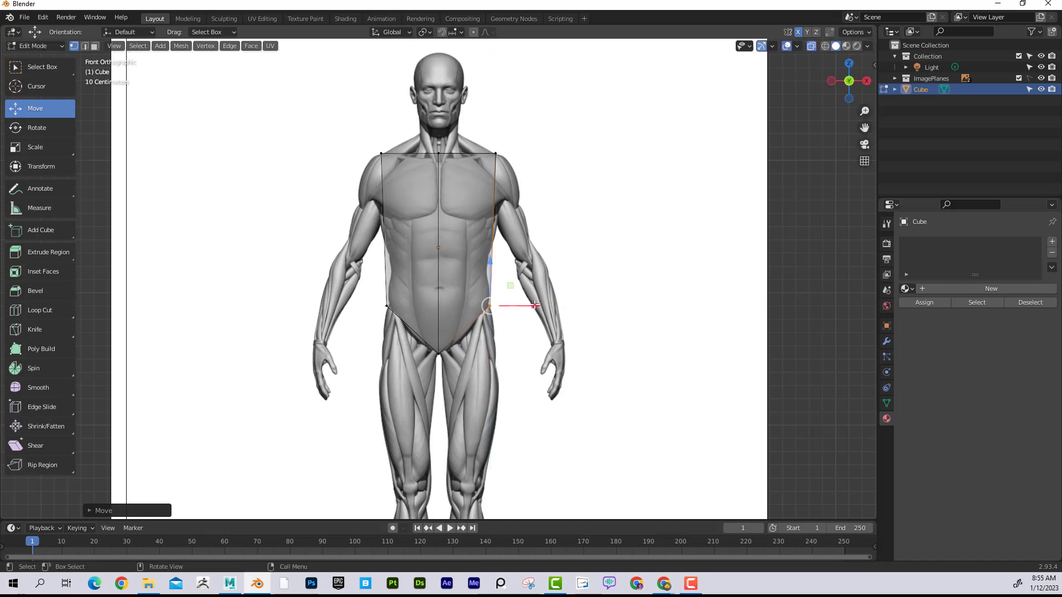
left_click_drag(534, 306, 531, 306)
left_click_drag(487, 145, 528, 154)
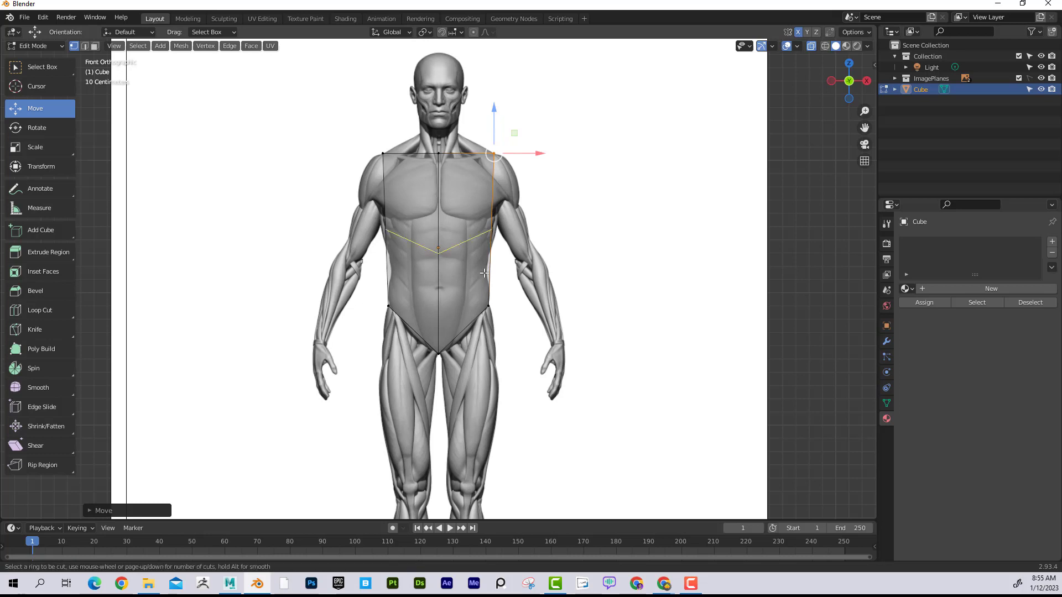
Step: Add a horizontal loop cut across the lower torso and shift its side vertices down and inward to the waist outline
left_click(484, 272)
left_click(485, 299)
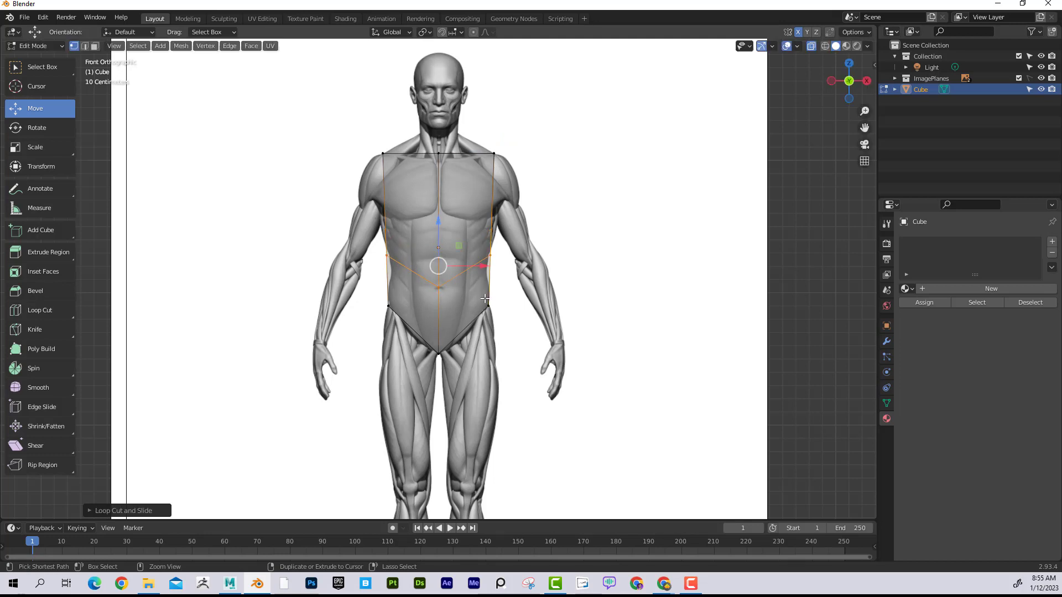
left_click(487, 305)
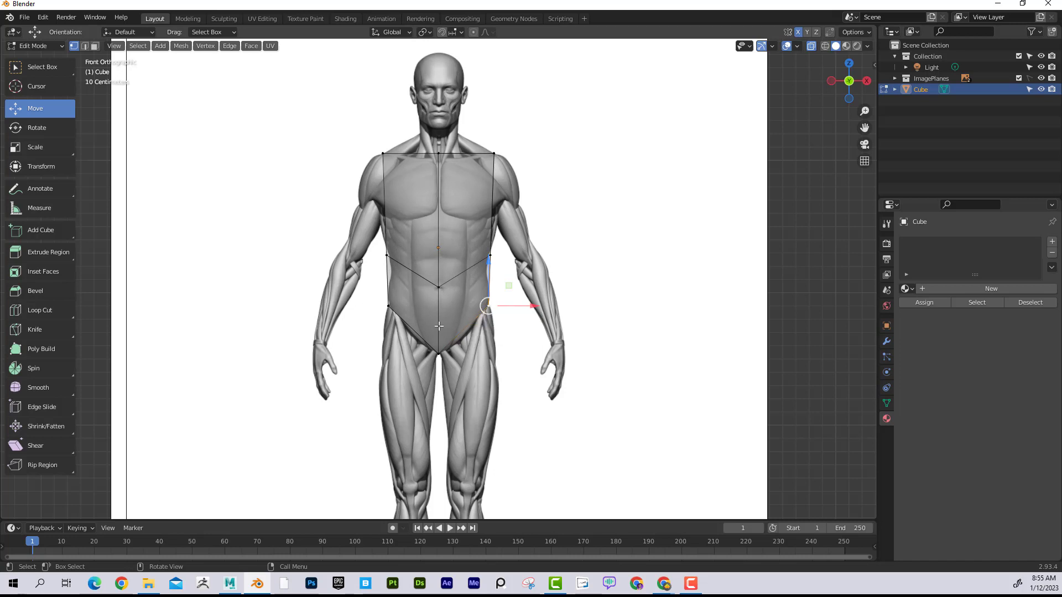
left_click(490, 255)
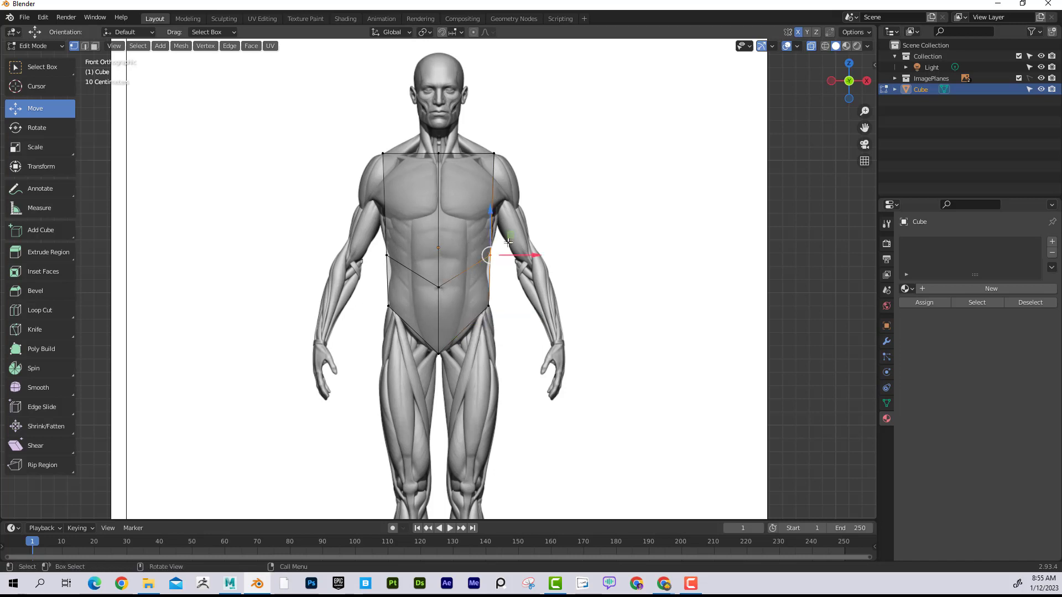
left_click_drag(491, 213, 491, 228)
left_click_drag(534, 273, 530, 273)
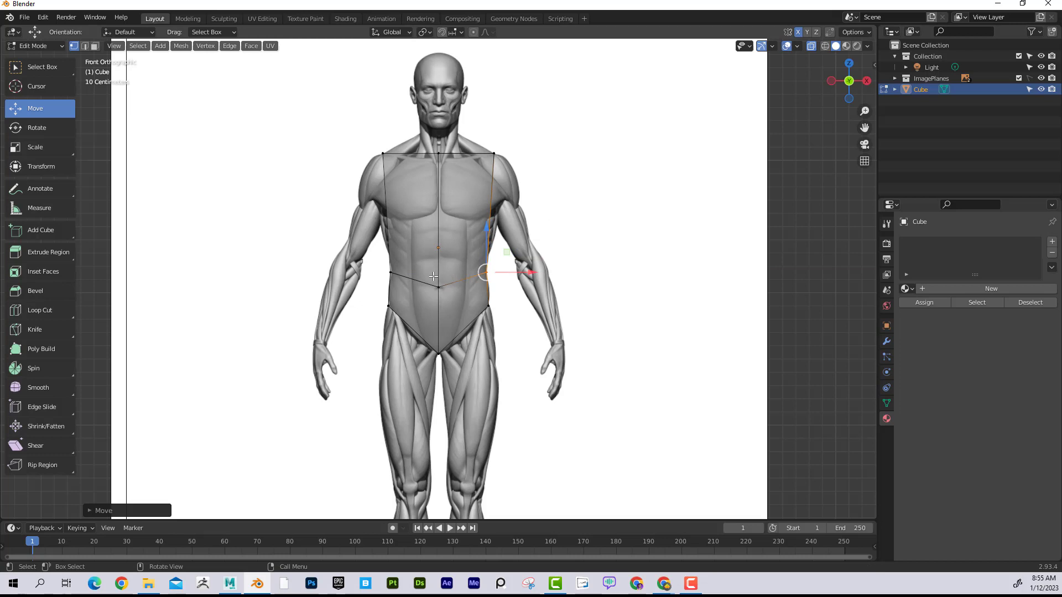
Step: Raise the waist loop's centre vertices along Z until they are level with its side vertices
left_click(438, 287)
key("g")
key("z")
left_click(437, 251)
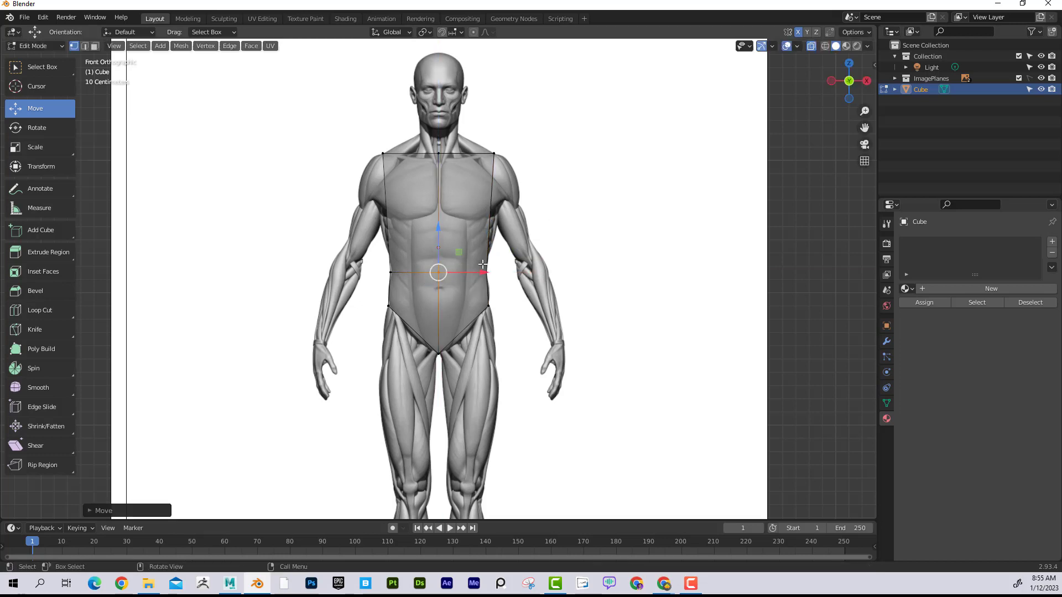
Step: Add a horizontal loop cut below the chest muscles and move its side vertices outward along X by about 0.06 m
key("ctrl+r")
left_click(488, 222)
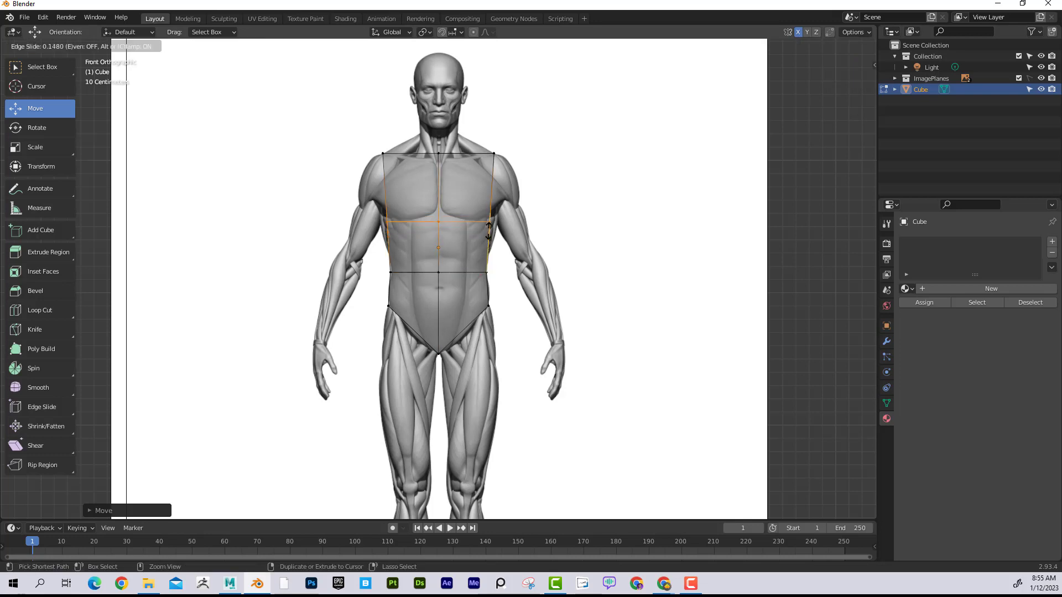
left_click(491, 224)
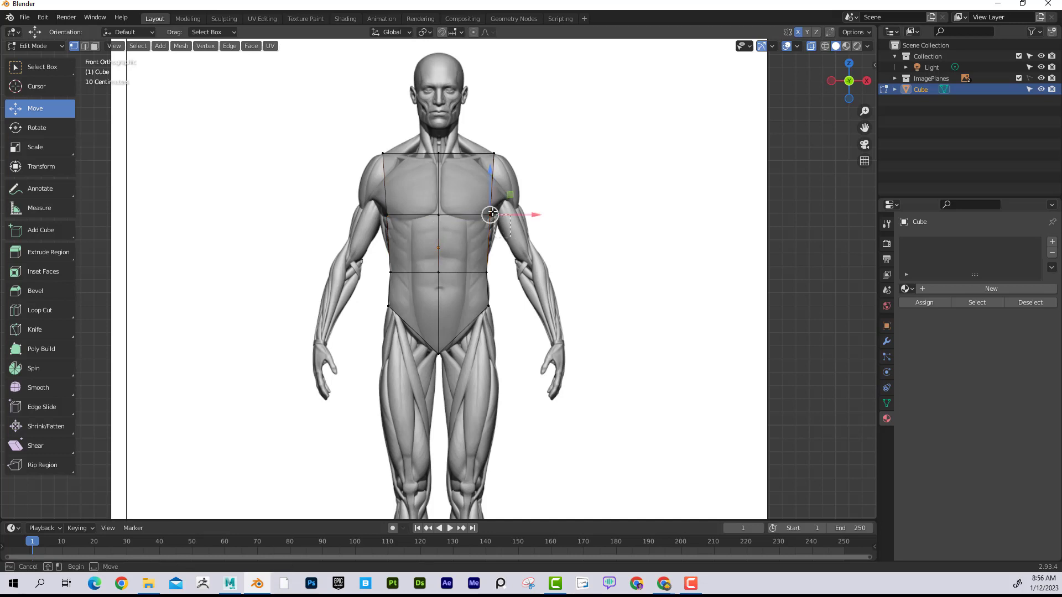
key("g")
key("x")
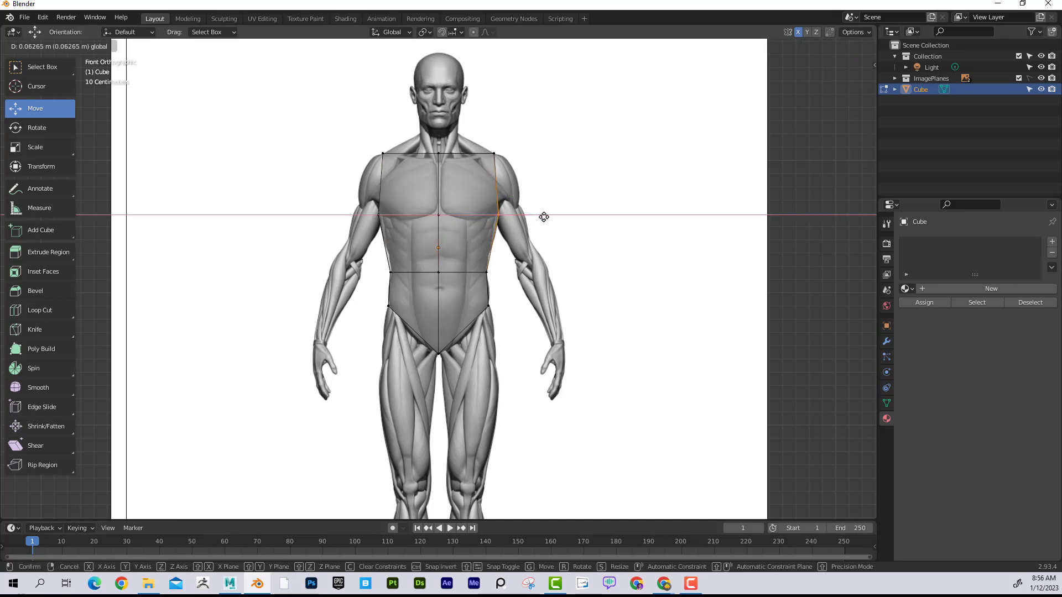
left_click(544, 215)
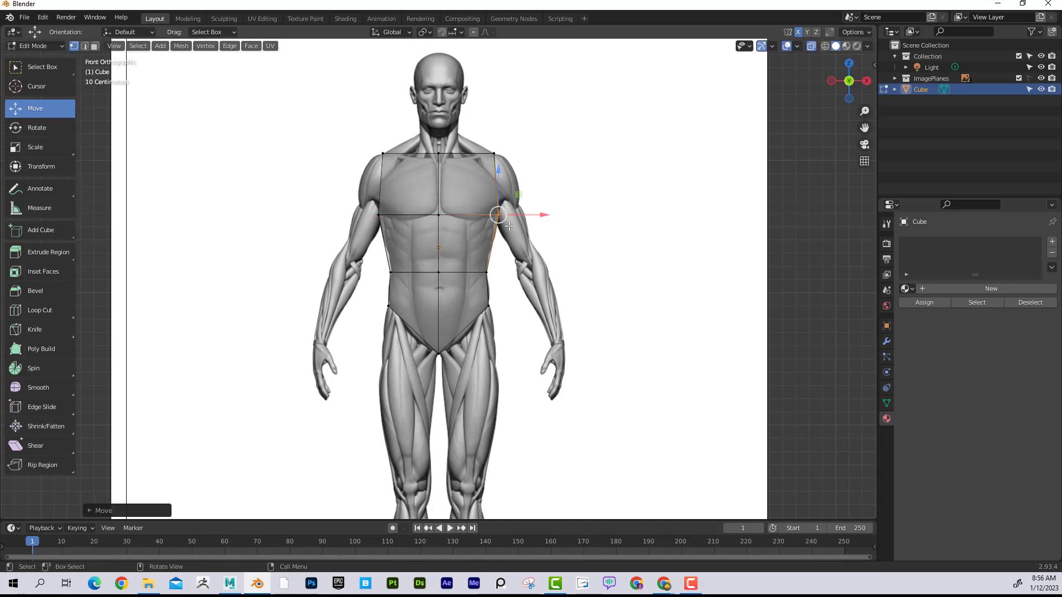
Step: Add a vertical loop cut with no slide down the middle of the +X half and shift its bottom vertex slightly inward
key("ctrl+r")
left_click(458, 277)
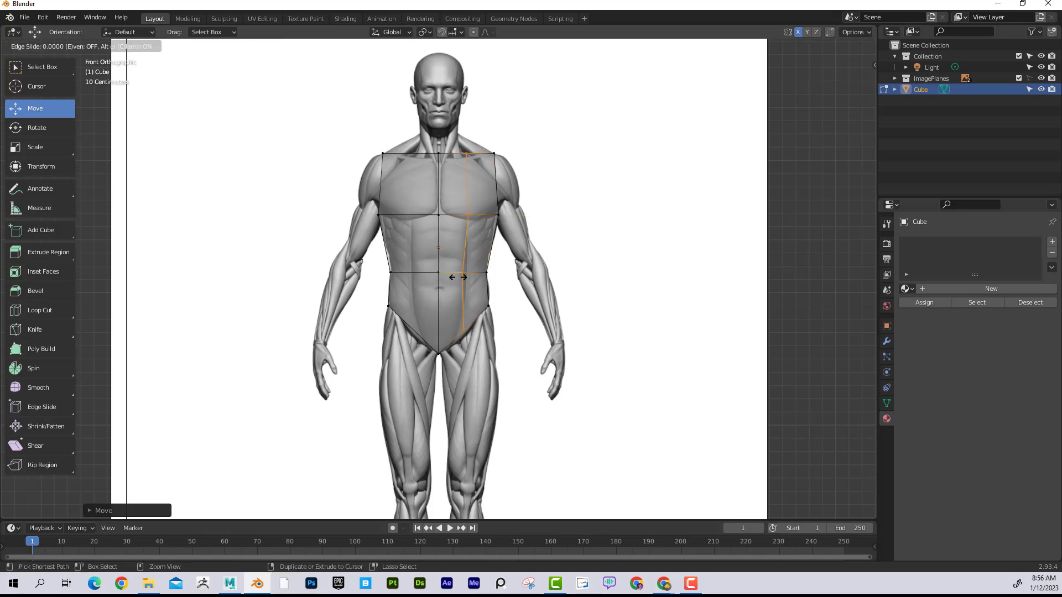
left_click(458, 277)
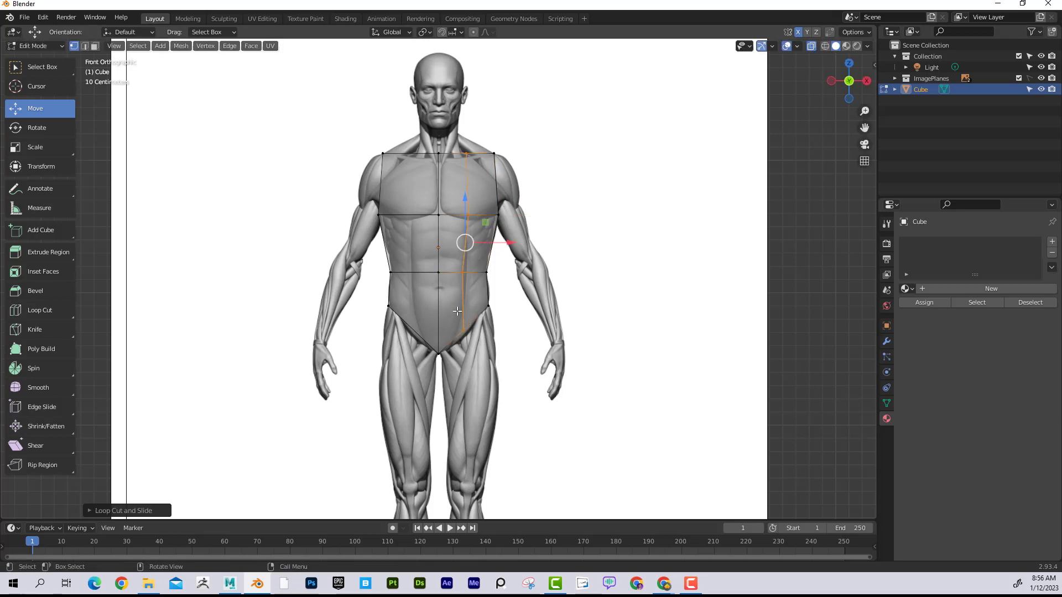
left_click(463, 330)
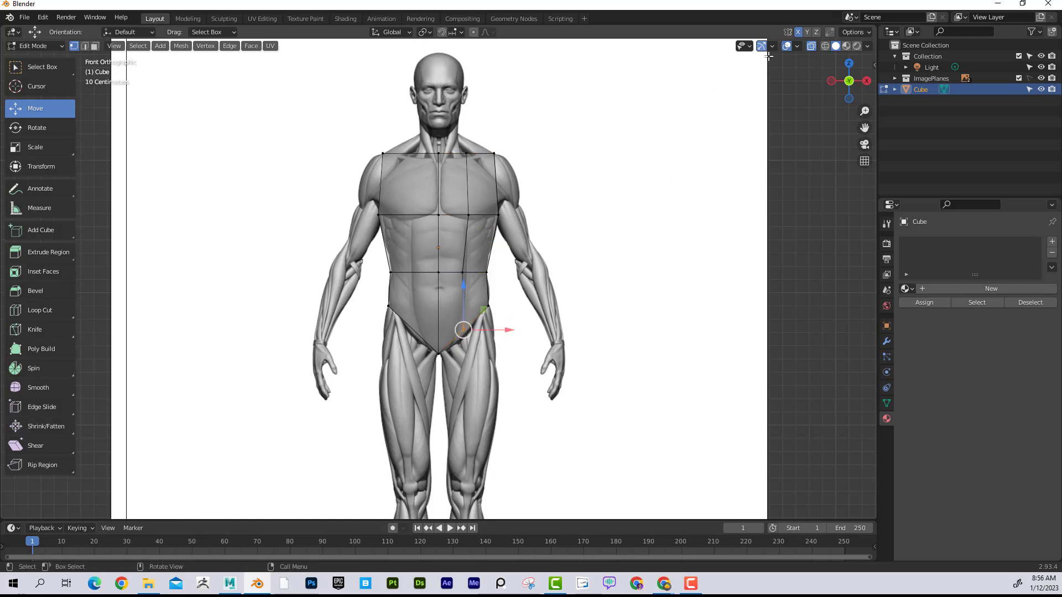
left_click_drag(509, 336, 504, 332)
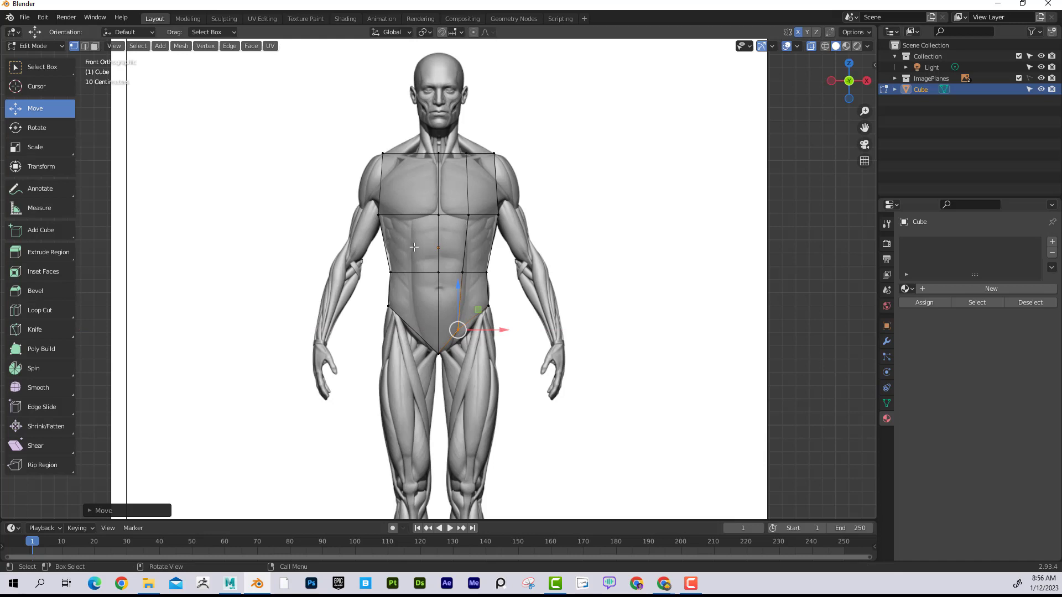
Step: Try moving the +X waist vertex up and outward, and undo everything back to before the vertical loop cut
left_click(486, 272)
left_click_drag(486, 272, 493, 269)
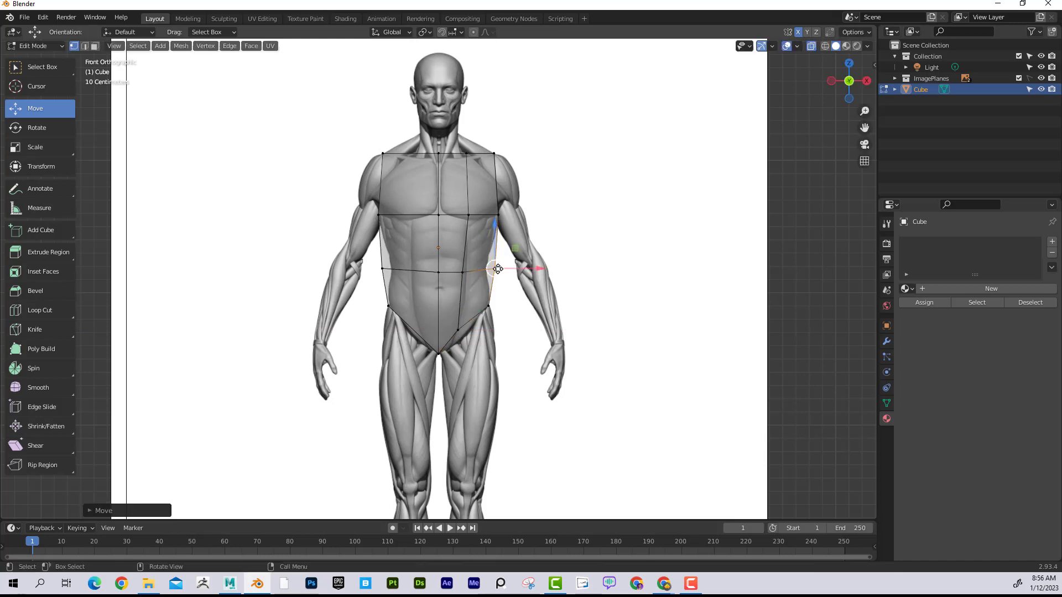
key("ctrl+z")
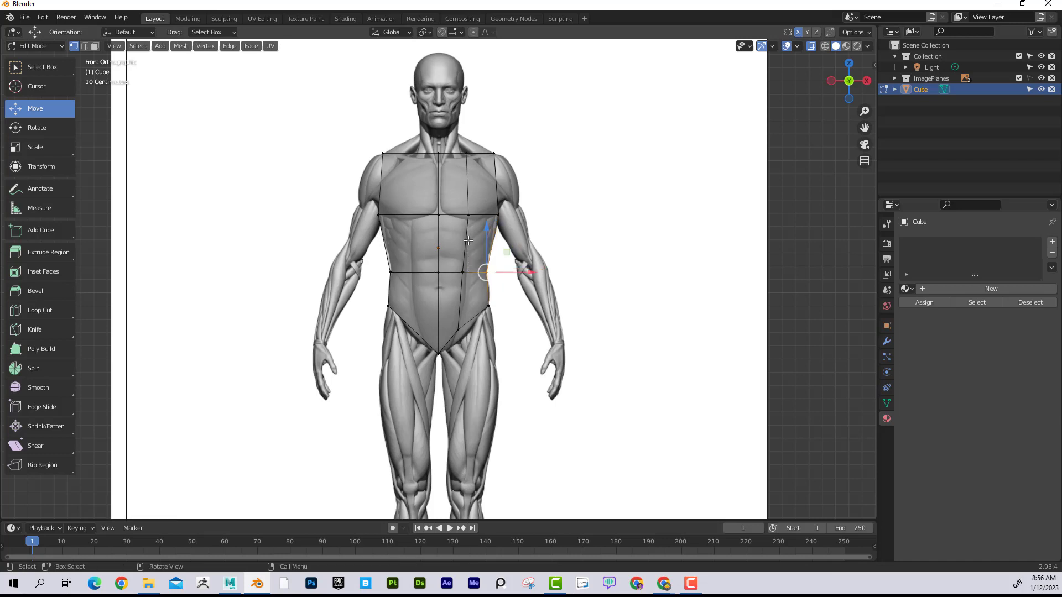
key("ctrl+z")
key("ctrl+z")
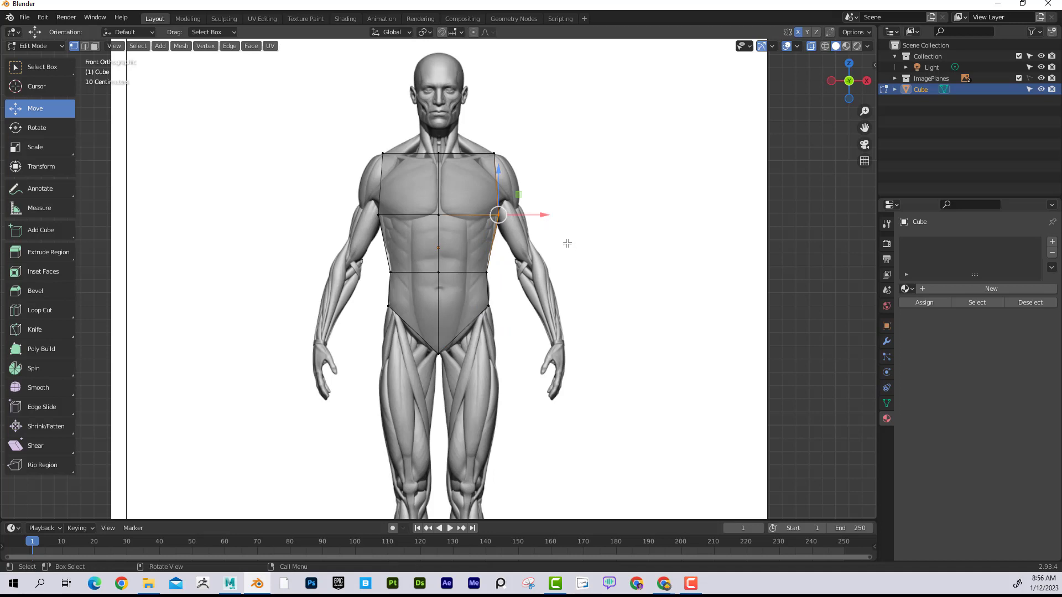
Step: Box-select all faces on the torso's -X half in face selection and delete them
left_click(95, 46)
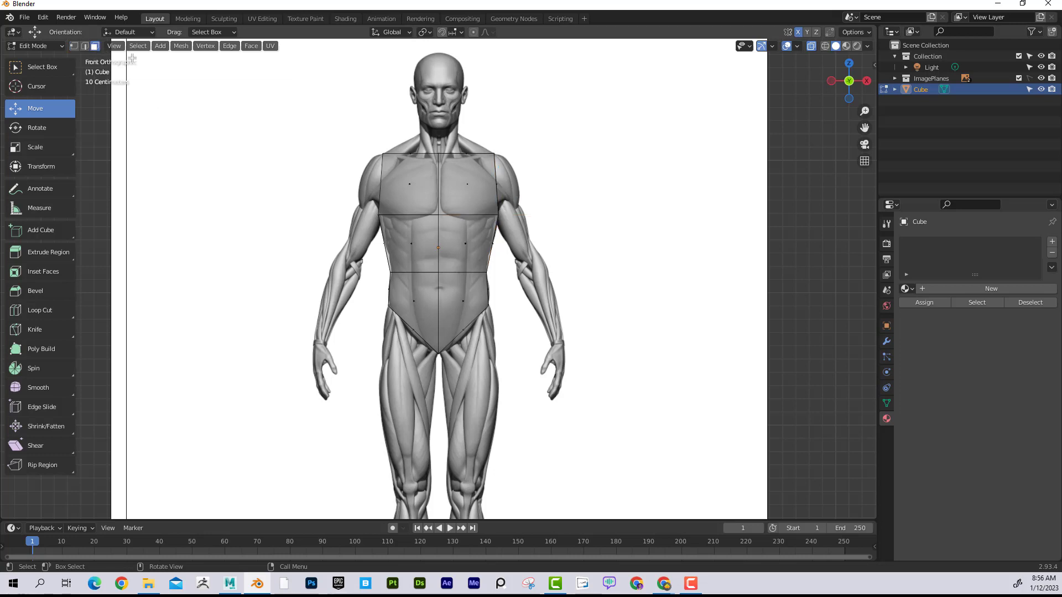
left_click_drag(306, 123, 436, 367)
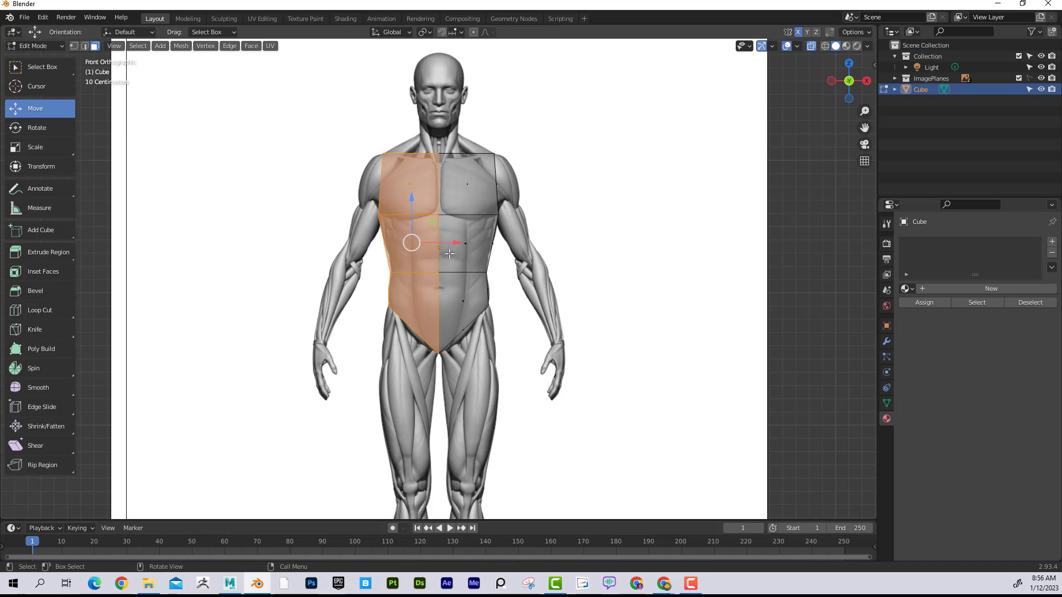
key("x")
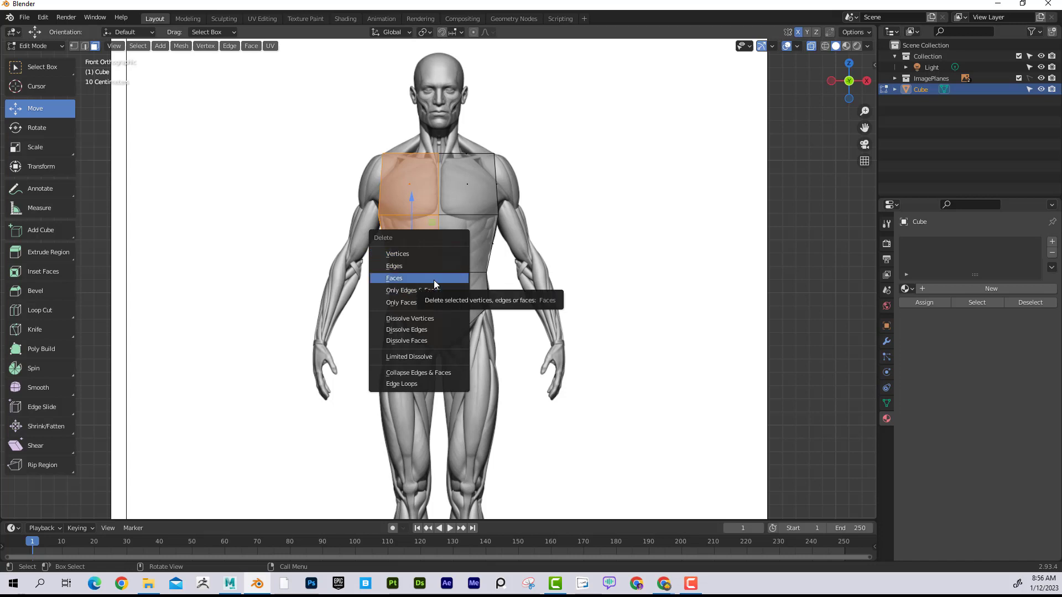
left_click(433, 280)
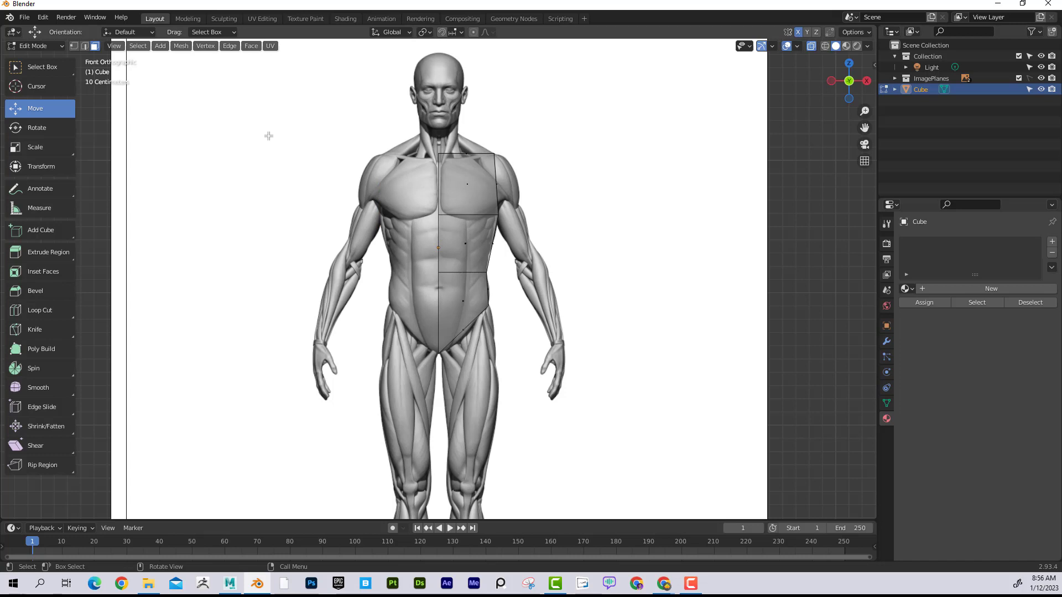
Step: Add a Mirror modifier on the X axis to the half-torso mesh in Object Mode and enable Clipping
key("Tab")
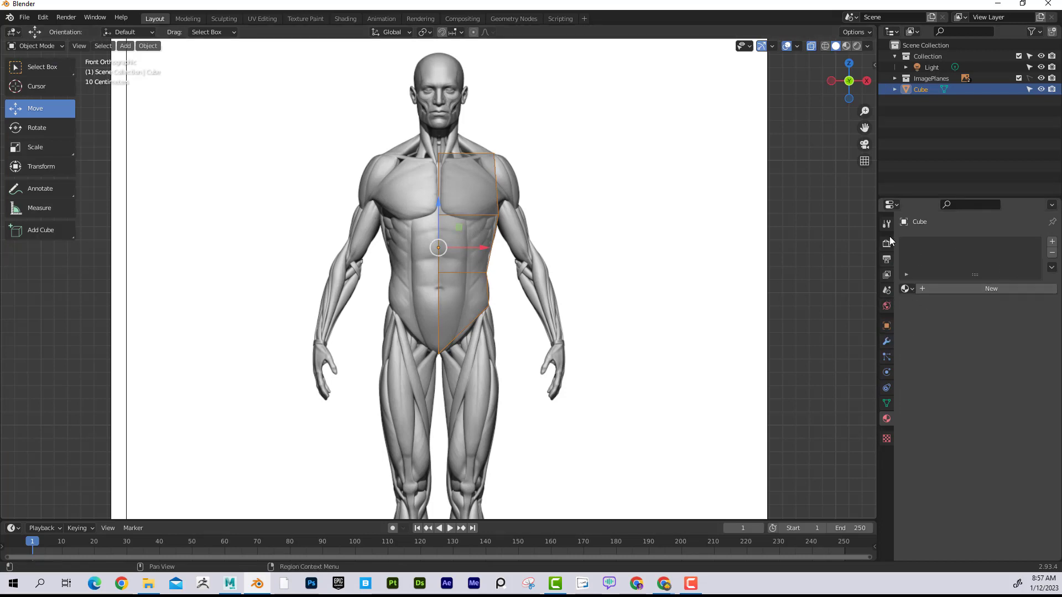
left_click(887, 342)
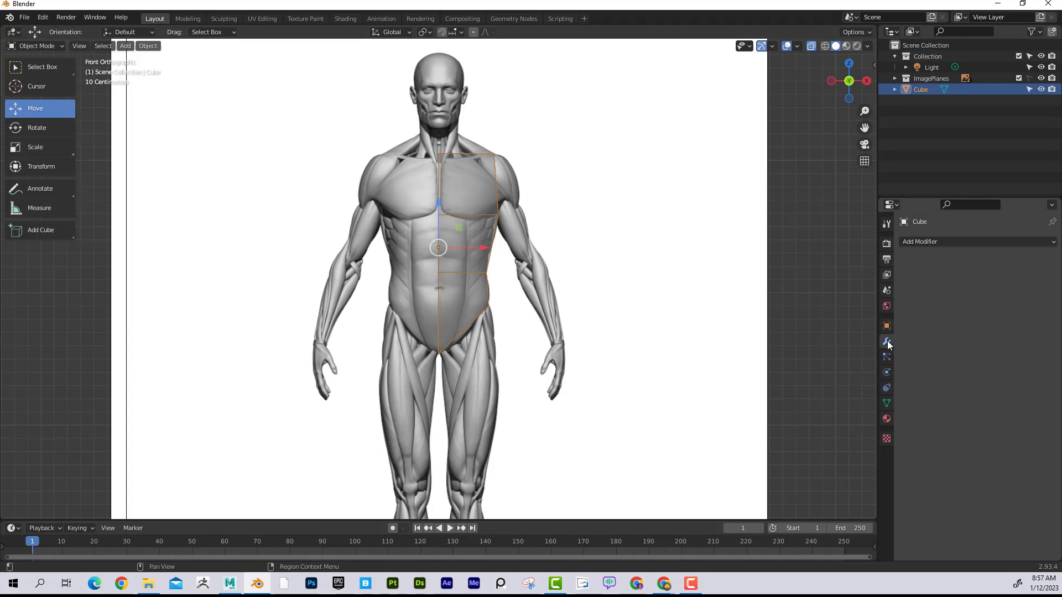
left_click(928, 243)
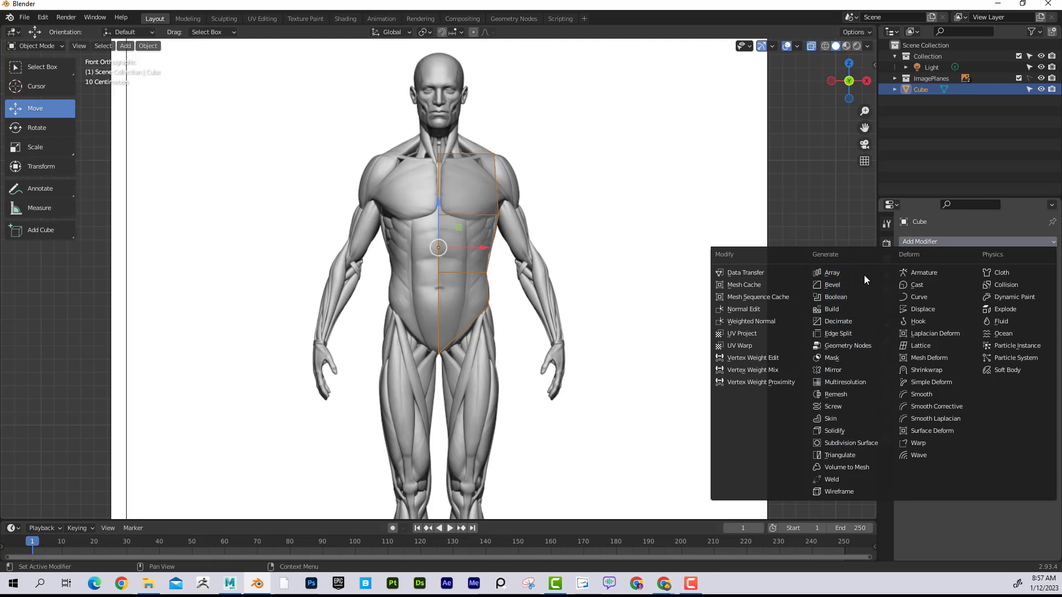
scroll(861, 295, "down", 5)
scroll(861, 294, "up", 1)
scroll(861, 292, "down", 20)
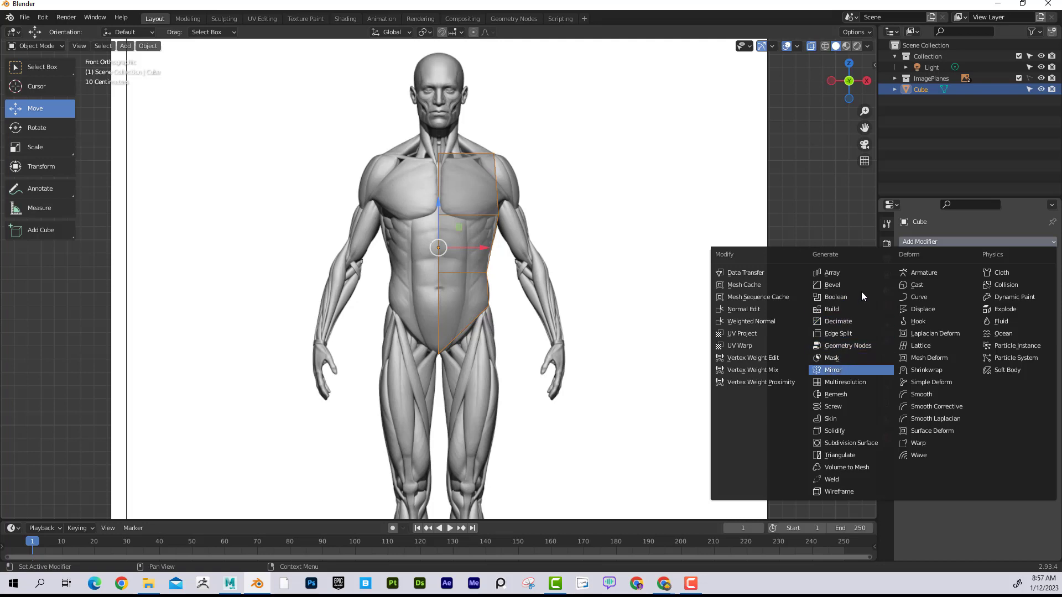
scroll(861, 291, "down", 6)
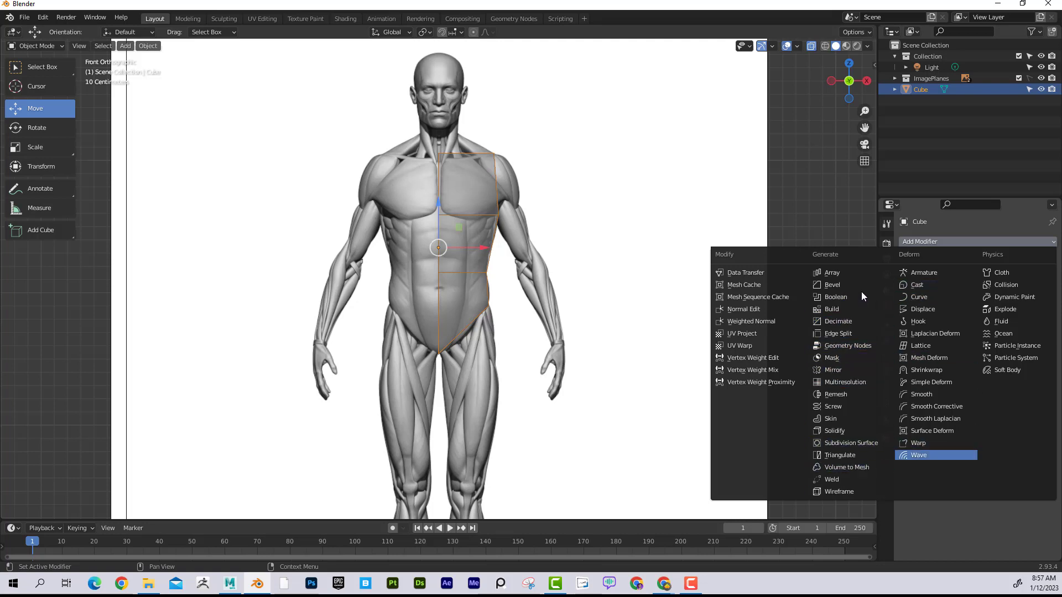
scroll(862, 290, "up", 14)
scroll(861, 290, "up", 11)
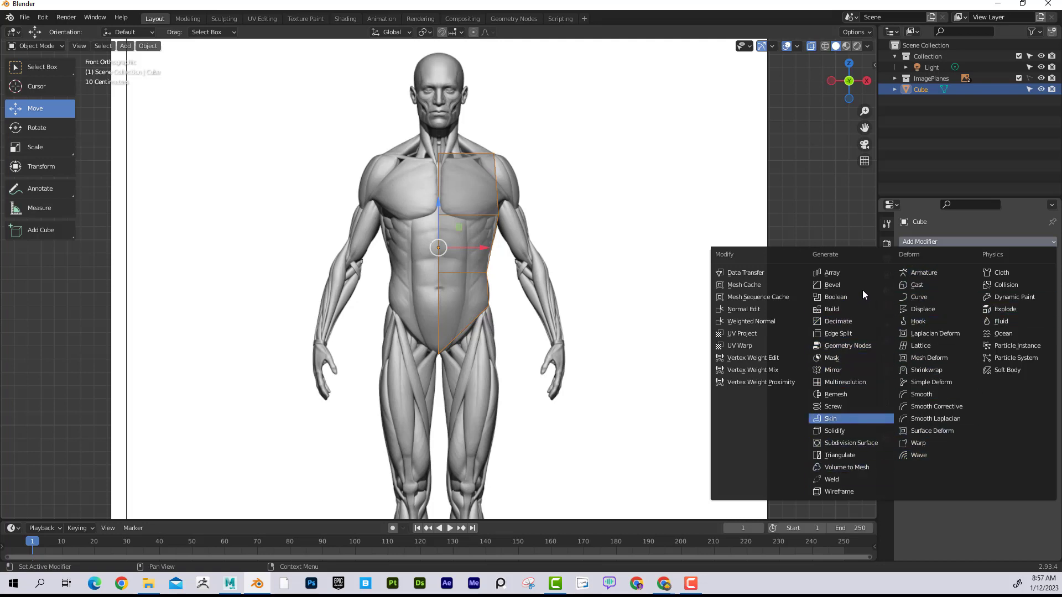
left_click(921, 241)
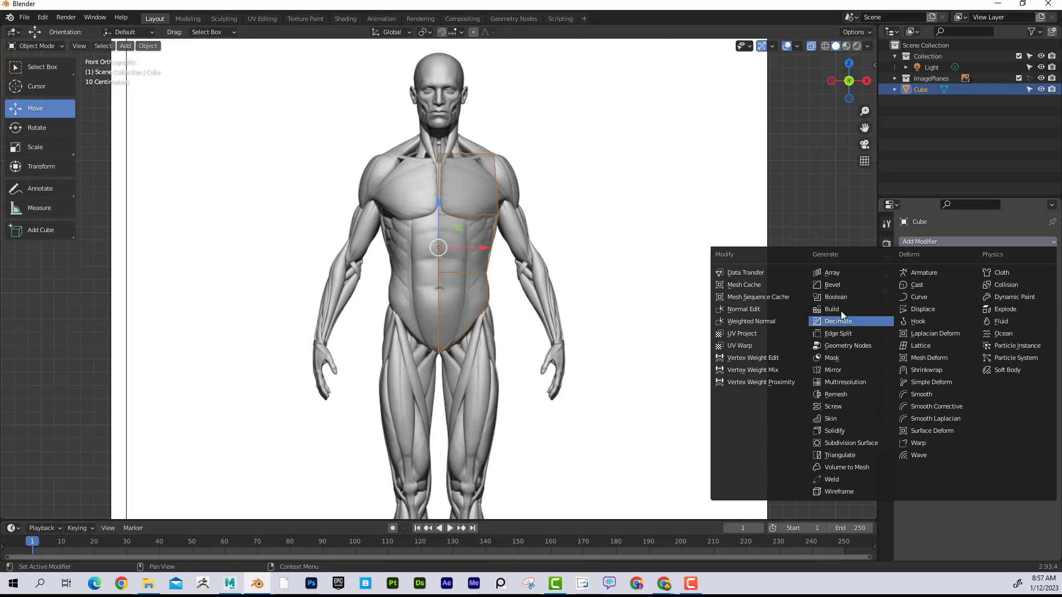
left_click(845, 373)
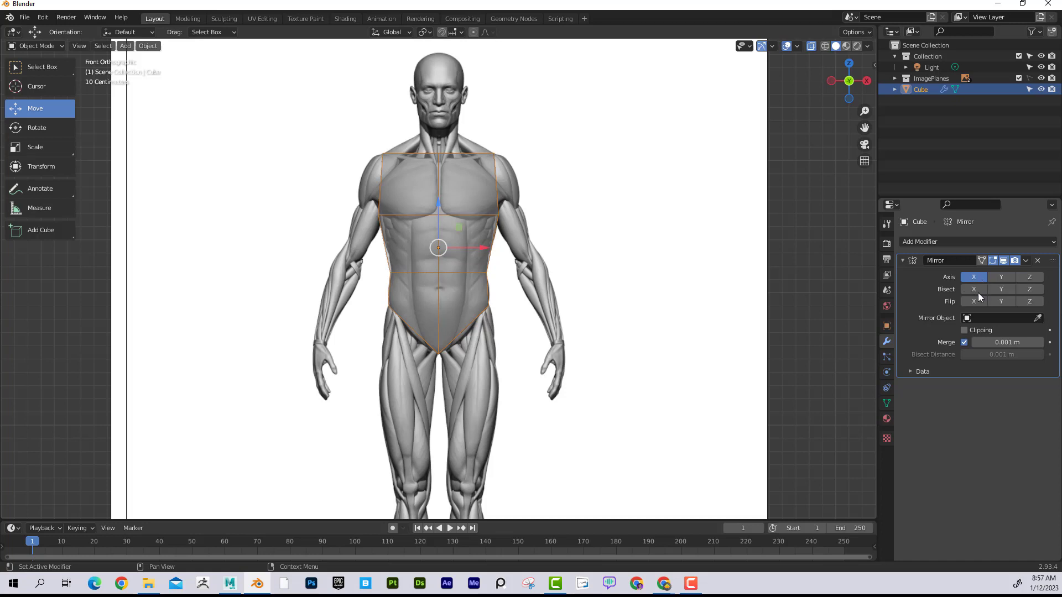
left_click(963, 330)
left_click(903, 261)
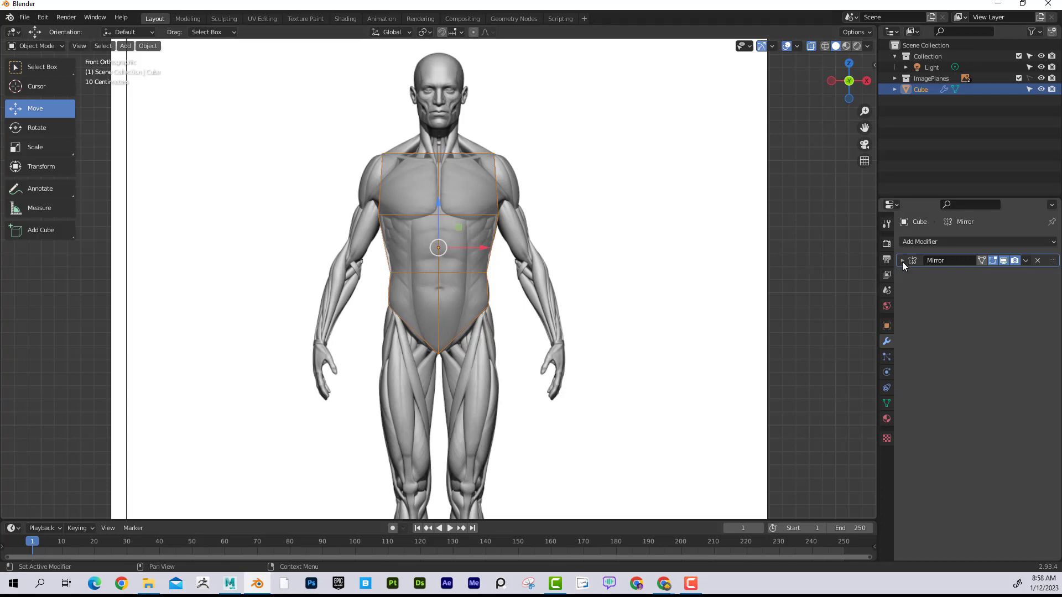
left_click(903, 261)
left_click(902, 261)
left_click(902, 261)
left_click(902, 261)
left_click(902, 261)
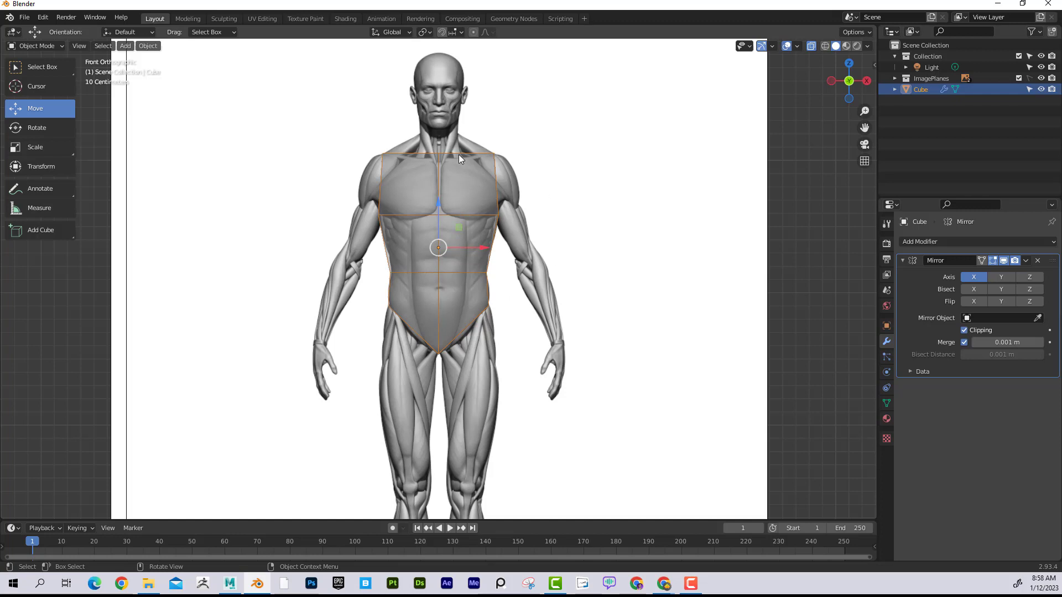
Step: In Edit Mode, add a vertical loop cut through the +X half and slide it toward the centre line by about 0.3
key("ctrl")
left_click(42, 45)
left_click(42, 71)
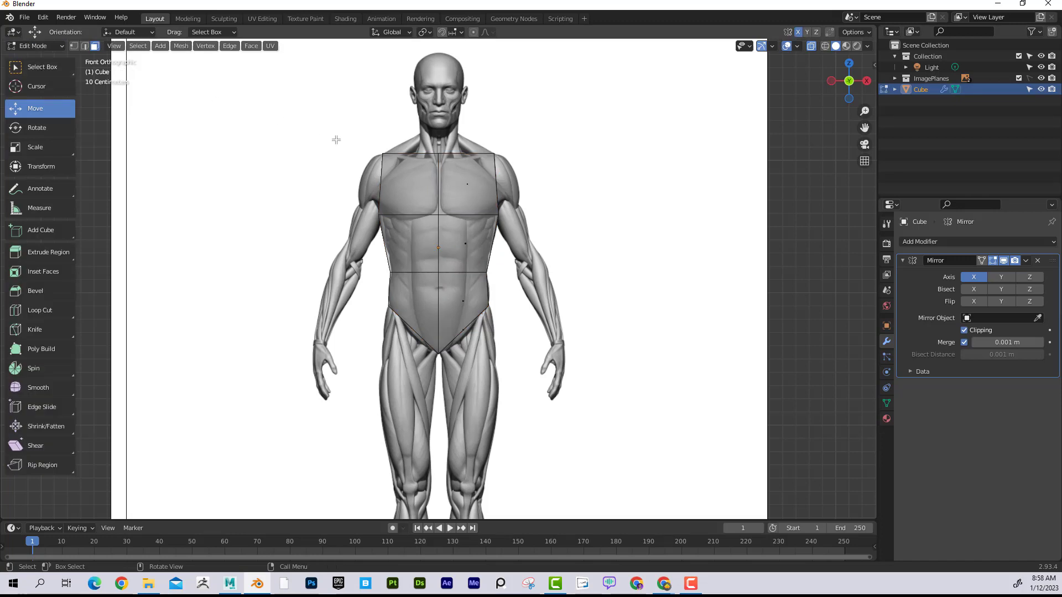
key("ctrl+r")
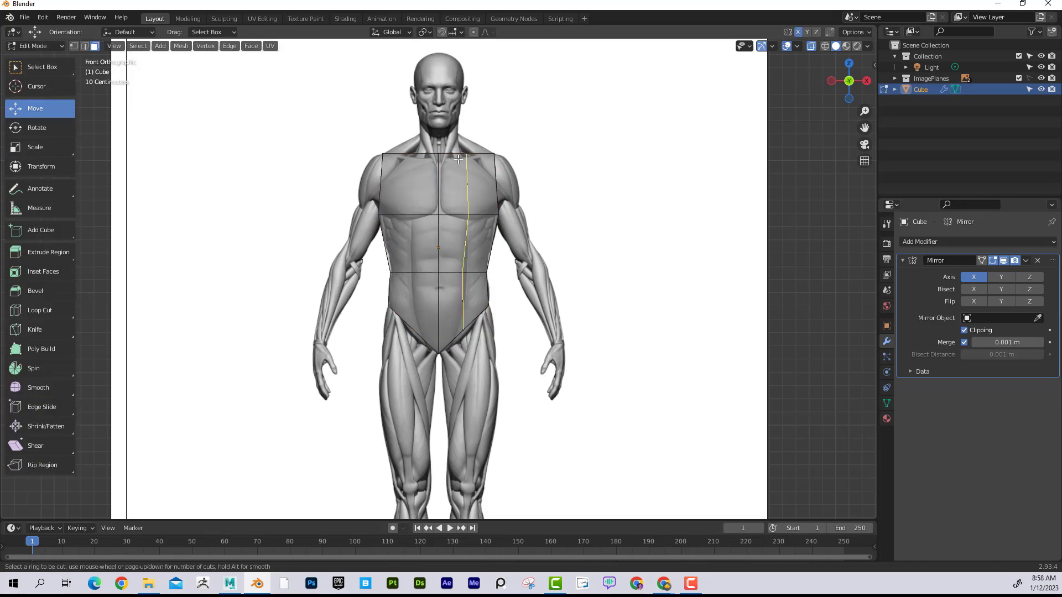
left_click(464, 158)
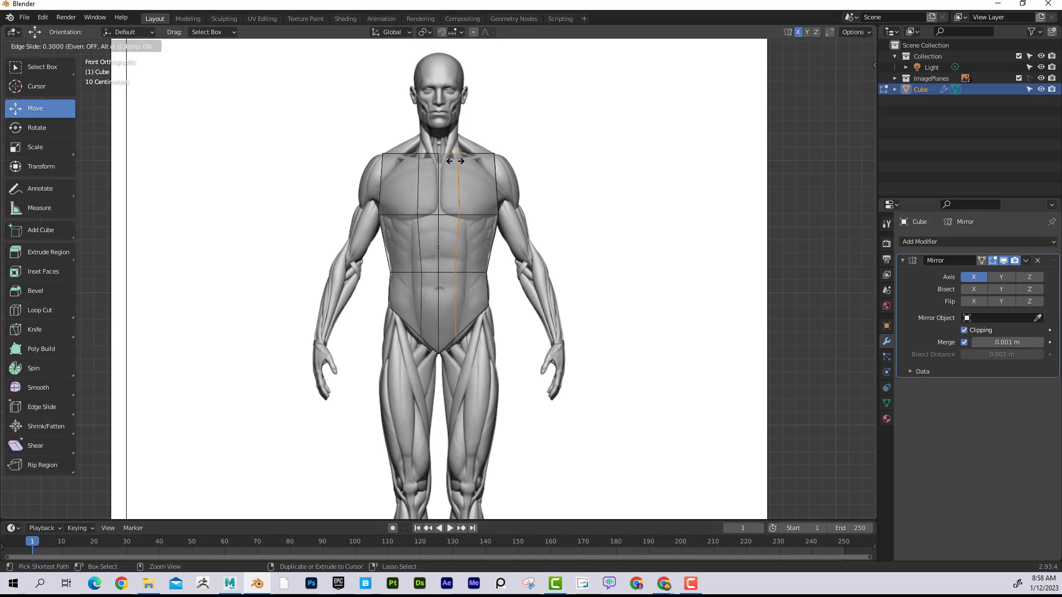
left_click(455, 161)
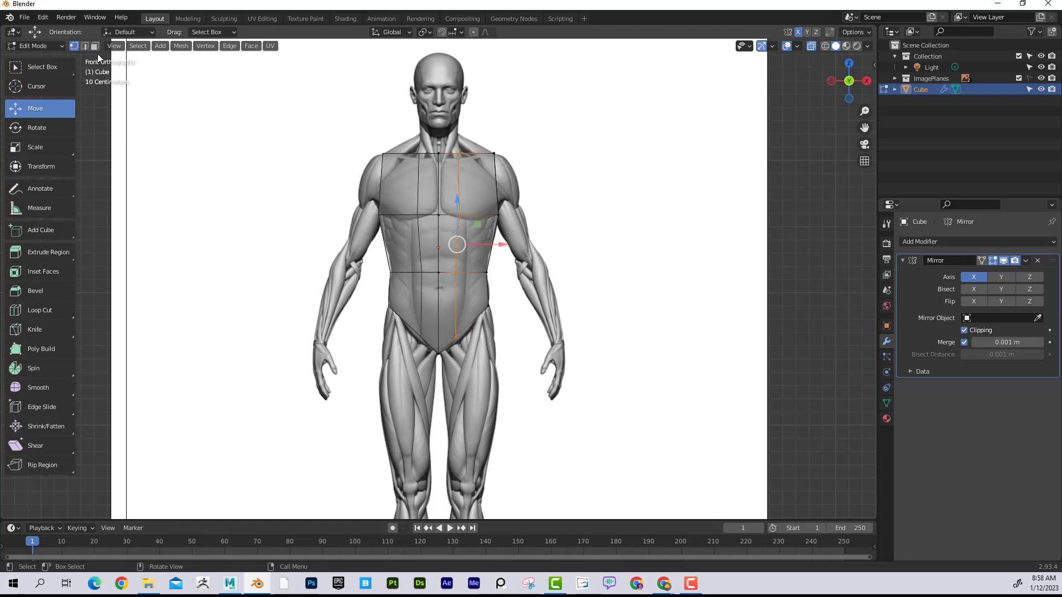
Step: Cycle through the face, edge and vertex selection modes and finish in vertex selection
key("3")
key("1")
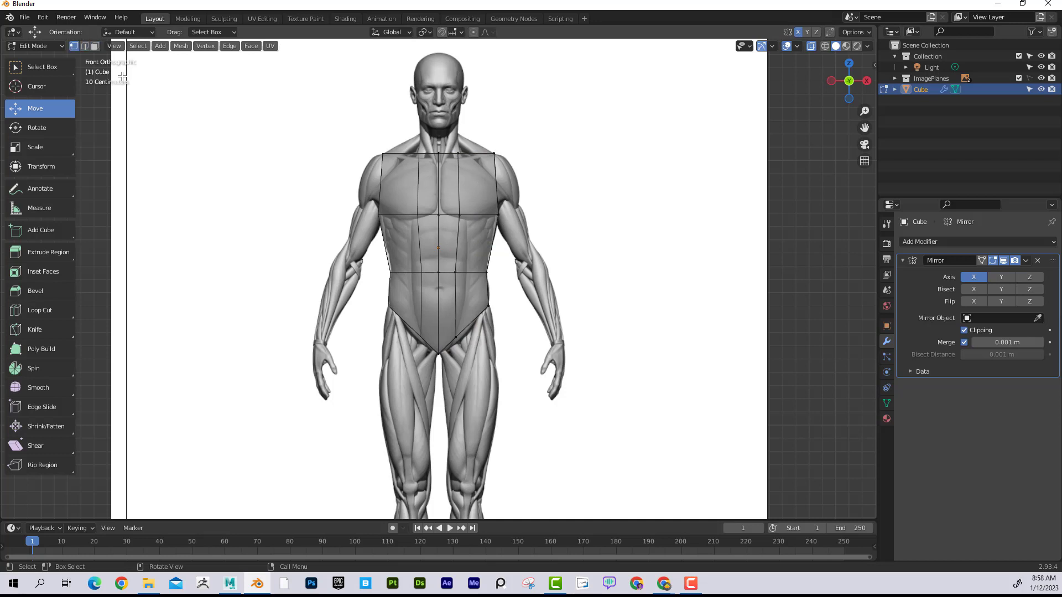
key("3")
key("2")
key("1")
key("3")
key("1")
key("2")
key("3")
key("1")
Step: Move the new loop's bottom vertices down and inward to the crotch, close to the centre line
left_click(453, 332)
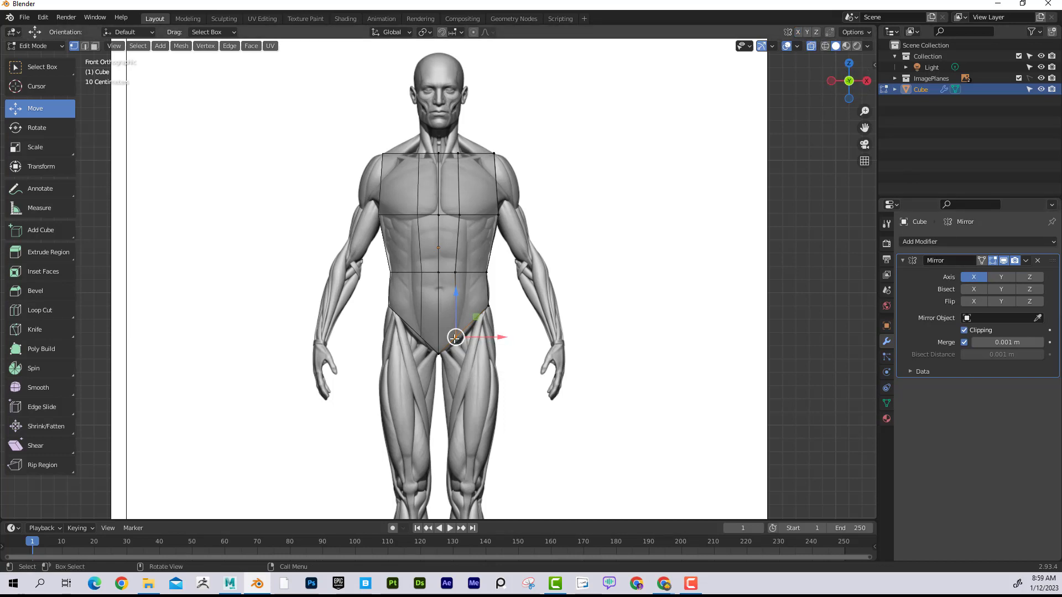
left_click_drag(453, 340, 445, 349)
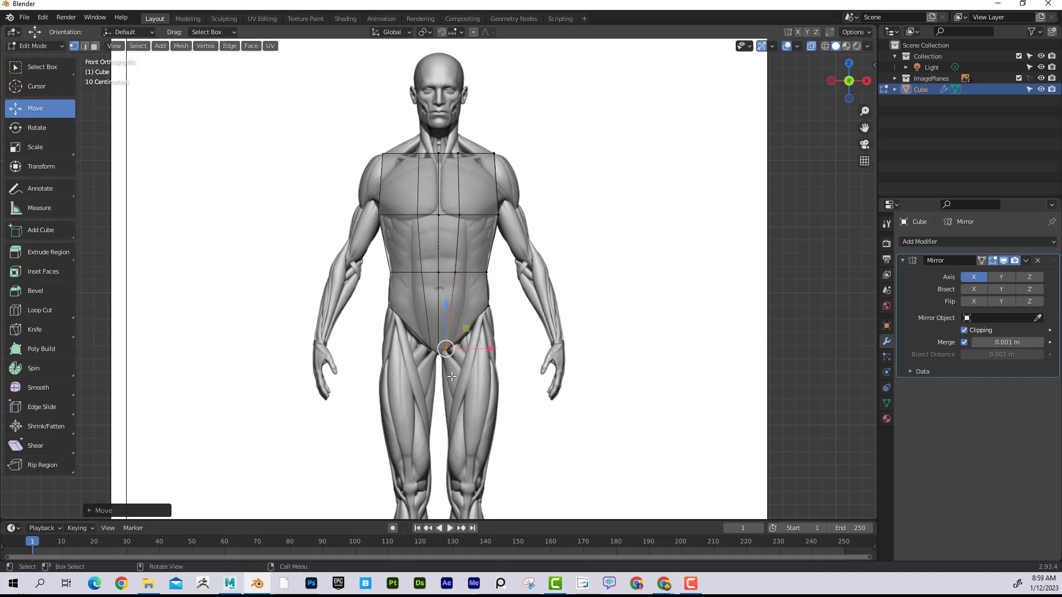
scroll(451, 365, "up", 4)
middle_click_drag(455, 379, 455, 274, "shift")
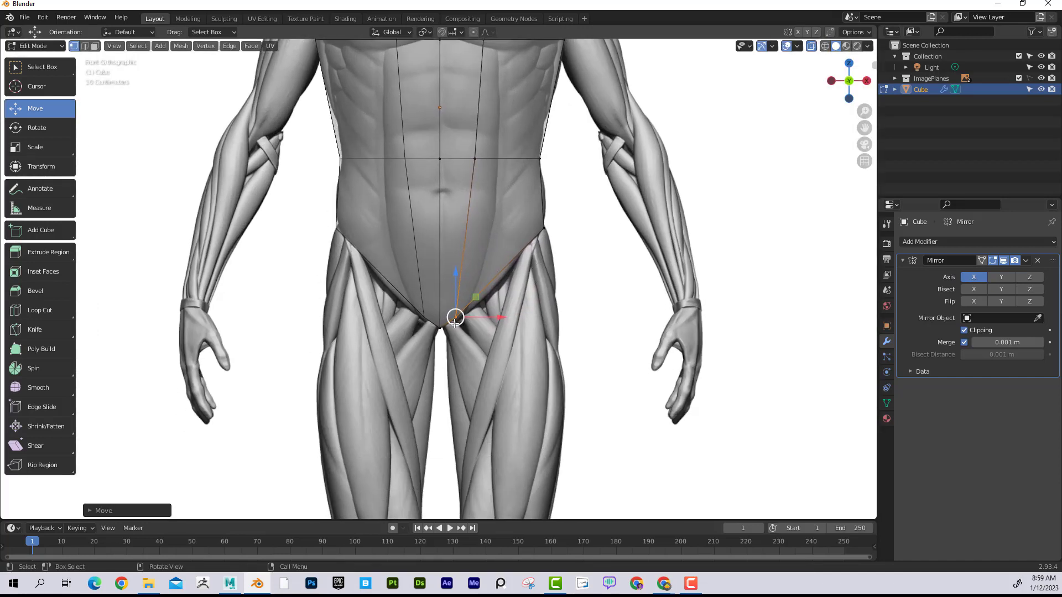
key("g")
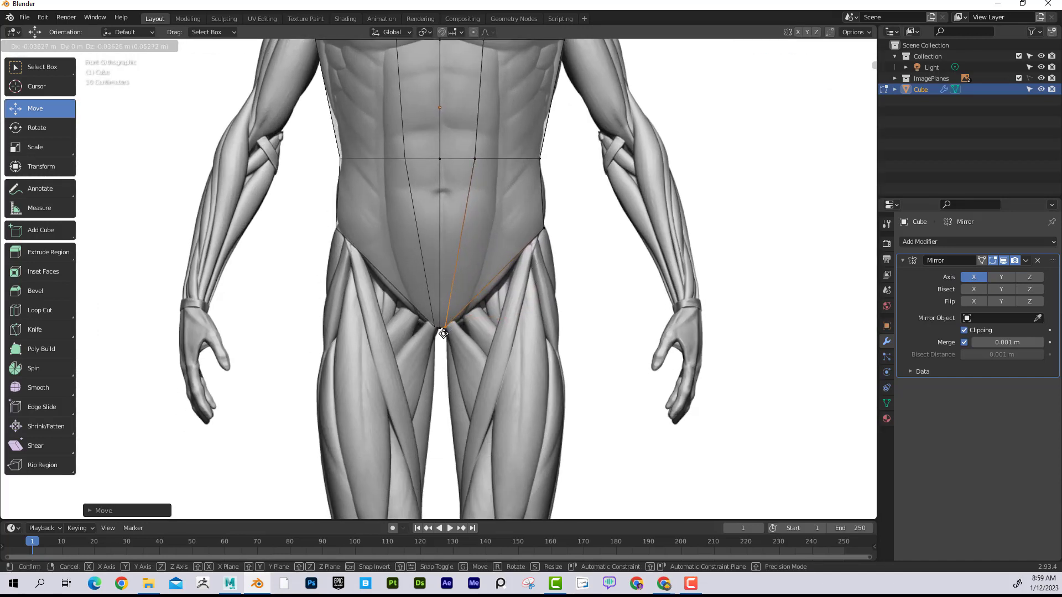
left_click(443, 334)
Step: Box-select the torso's top back vertices in the Right Orthographic view
scroll(523, 248, "down", 2)
middle_click_drag(506, 180, 491, 272, "shift")
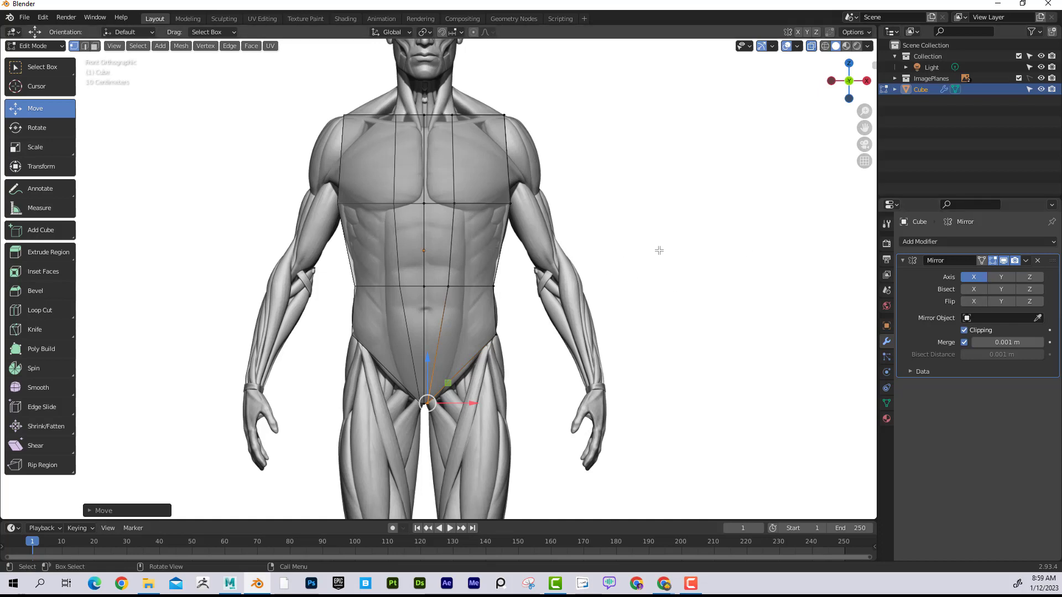
key("KP_3")
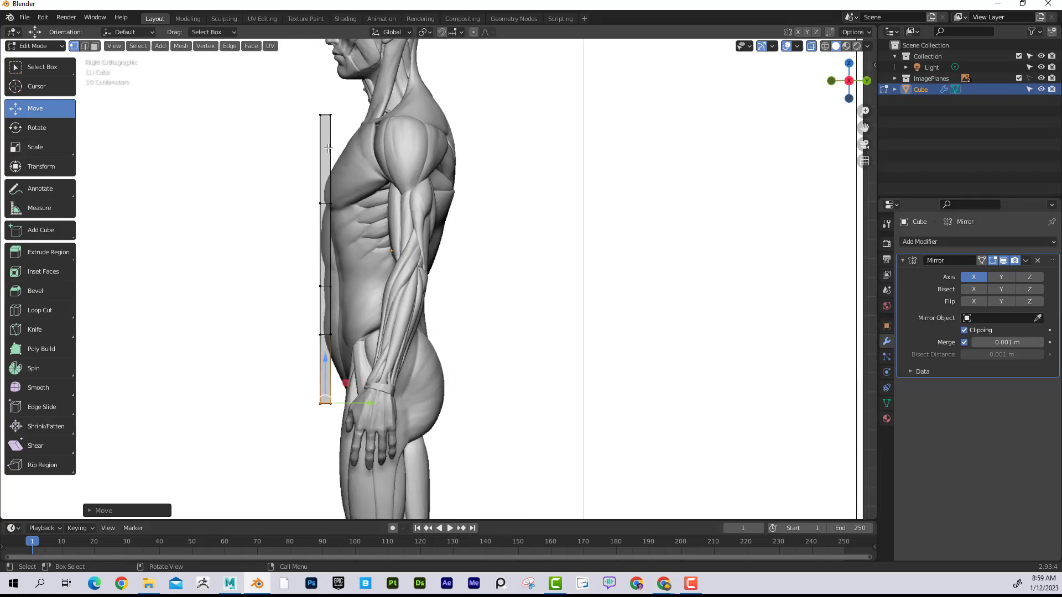
left_click(326, 113)
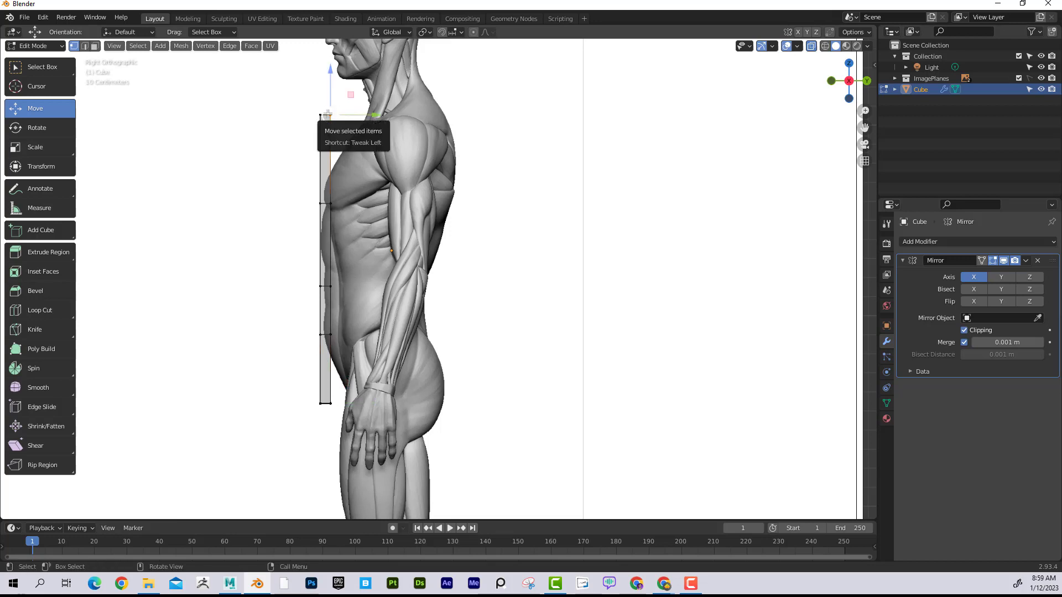
left_click(314, 108)
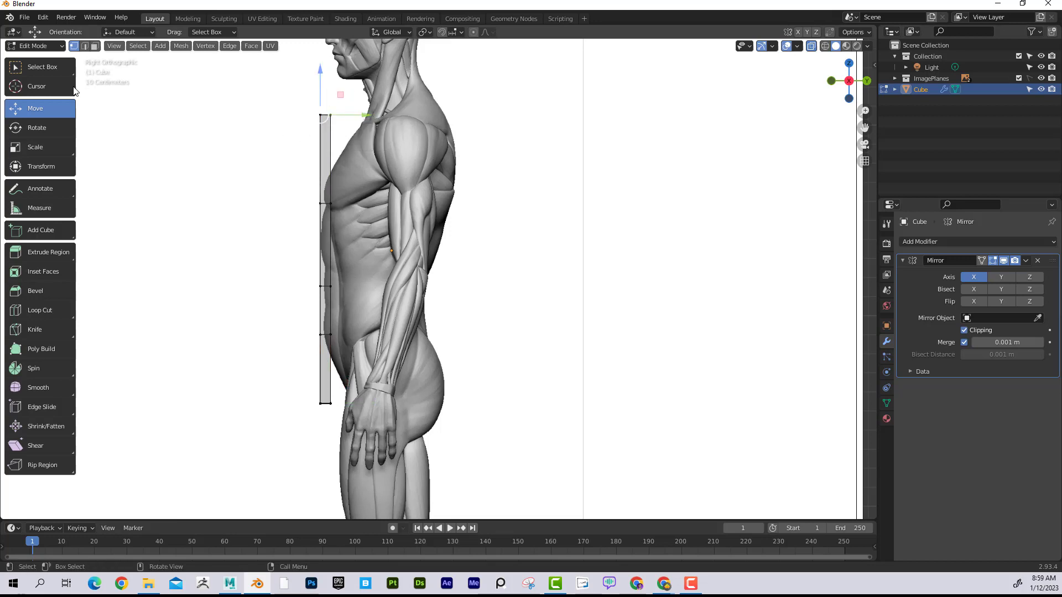
left_click(251, 122)
left_click_drag(326, 106, 338, 123)
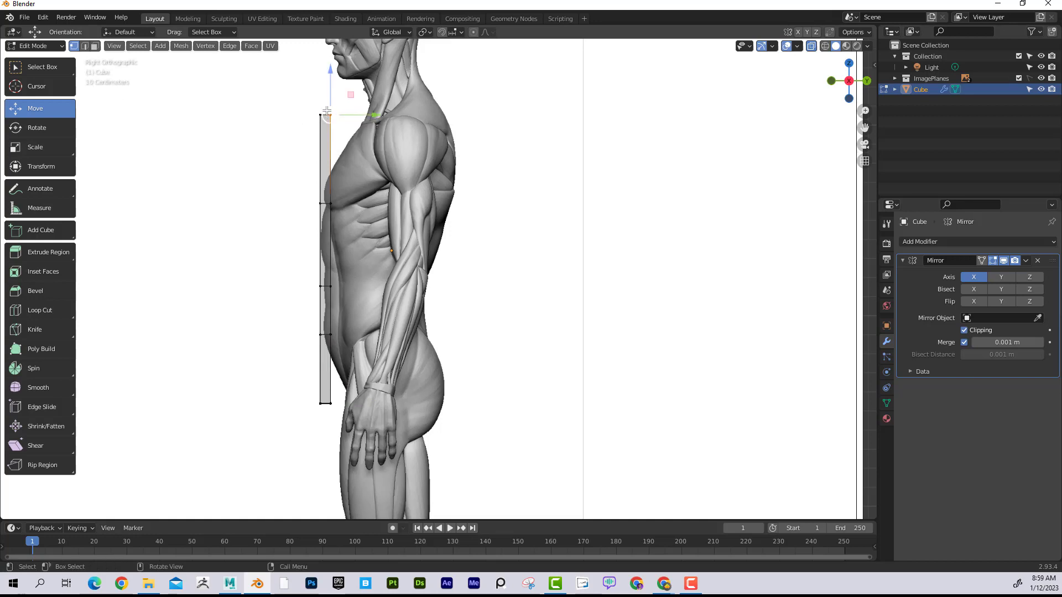
left_click(30, 70)
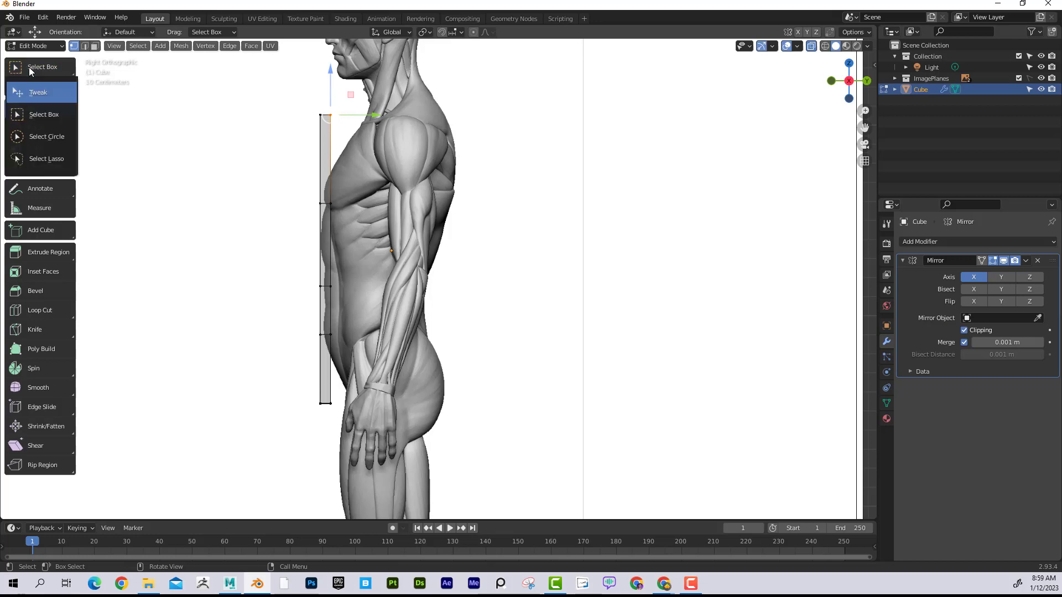
left_click(29, 68)
left_click(32, 67)
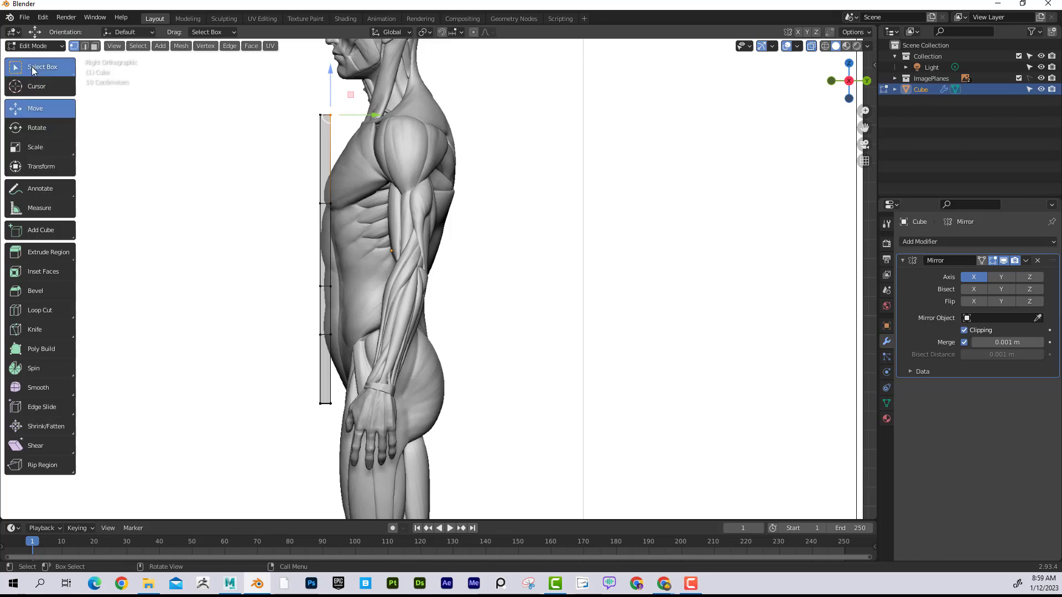
left_click(32, 67)
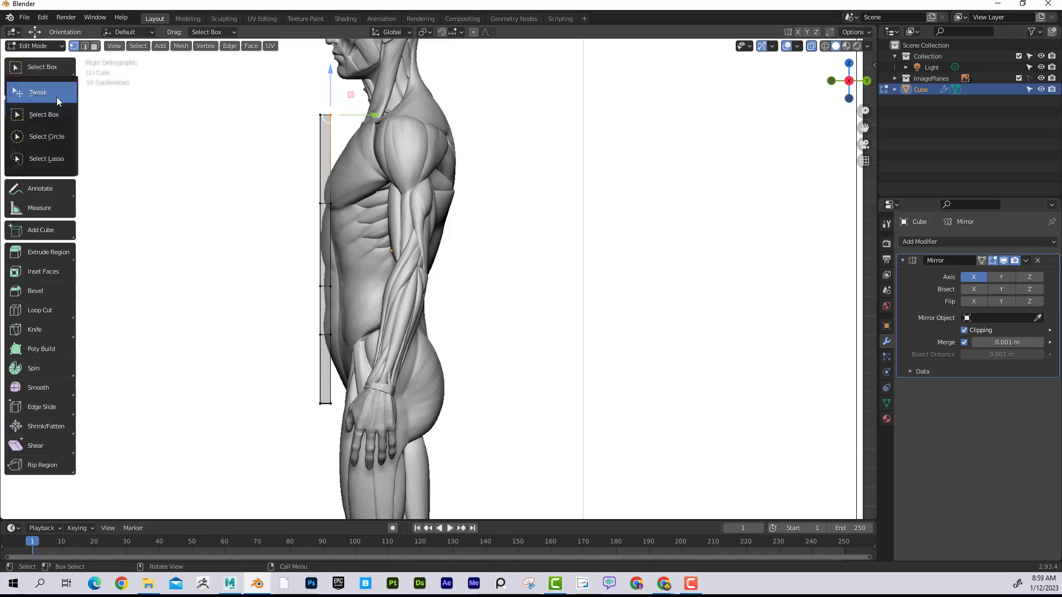
left_click(61, 158)
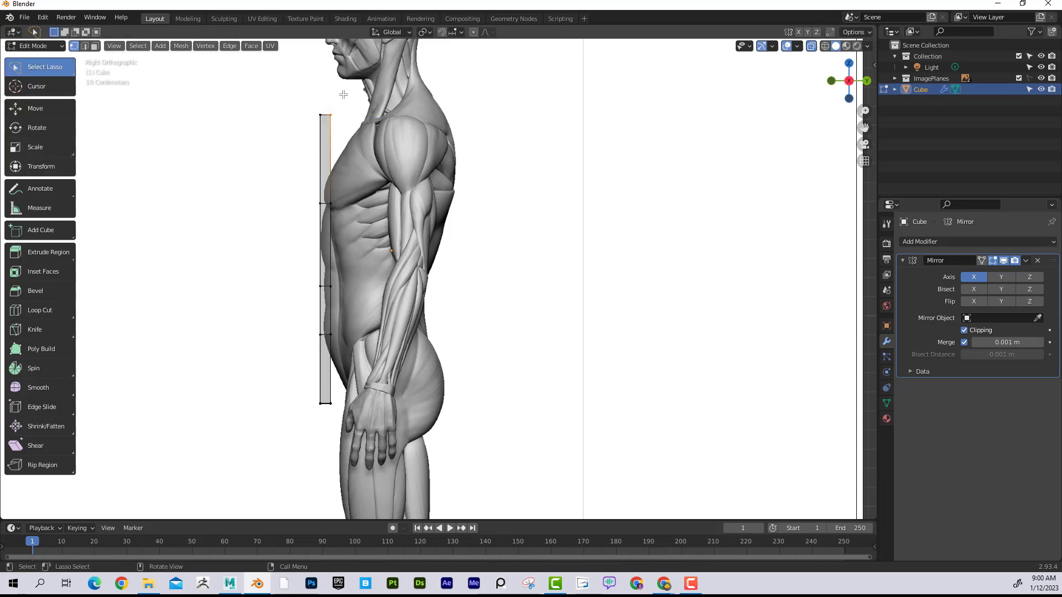
left_click_drag(45, 68, 56, 112)
left_click(74, 110)
Step: Move the back vertices of the shoulder, chest, waist and hip rows along Y to the reference's back outline
left_click_drag(382, 116, 493, 119)
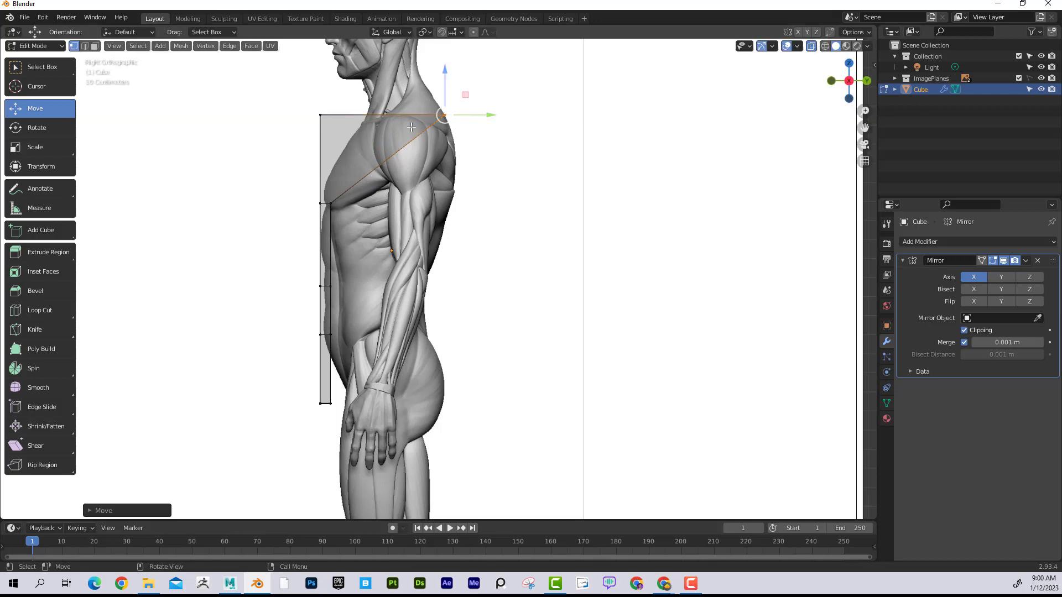
left_click(330, 203)
left_click_drag(369, 204, 489, 218)
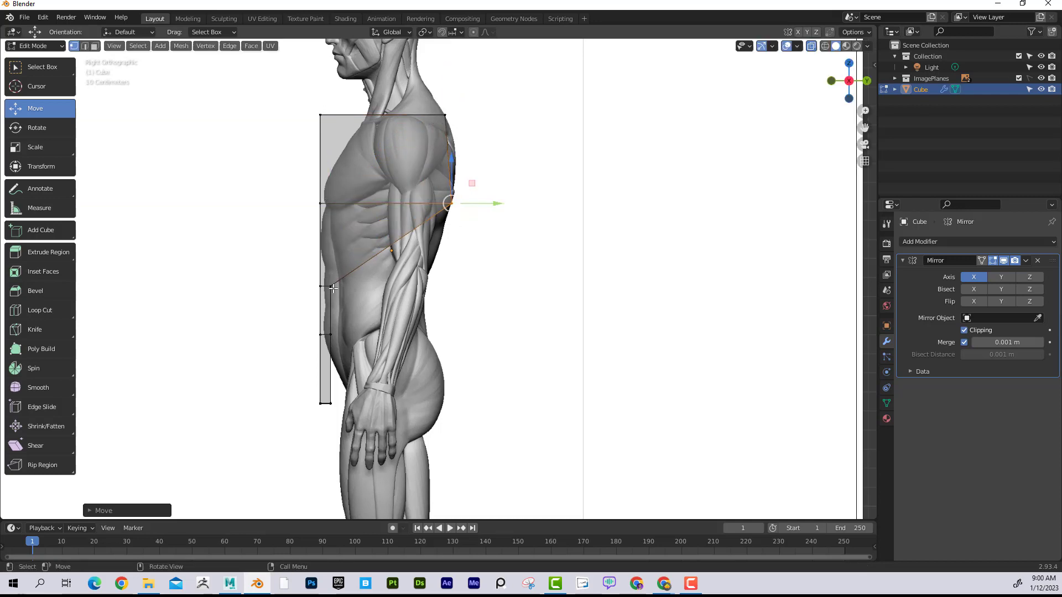
left_click(331, 287)
left_click_drag(376, 287, 476, 297)
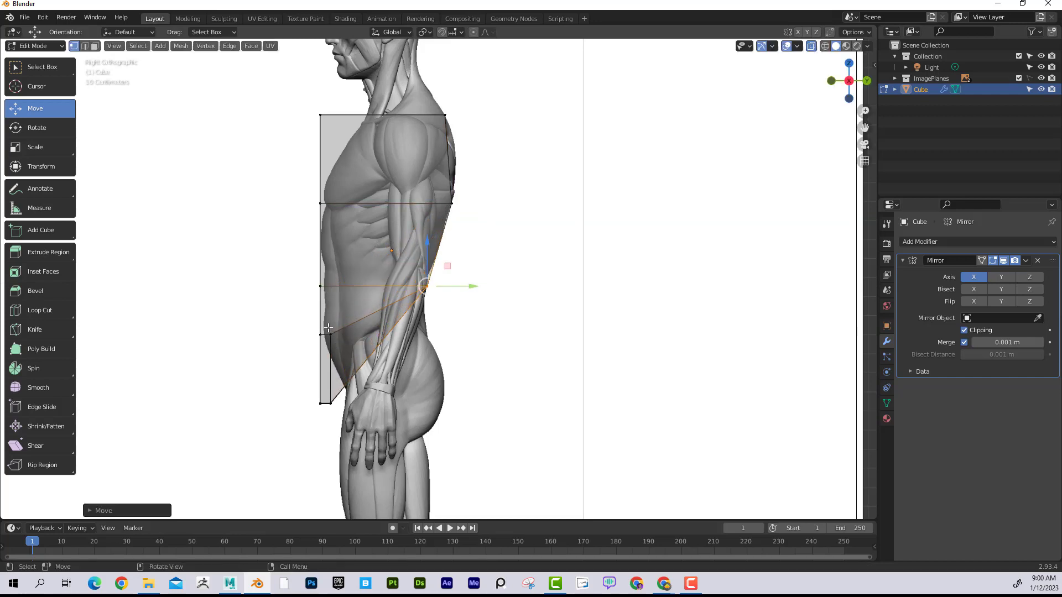
left_click_drag(329, 328, 474, 341)
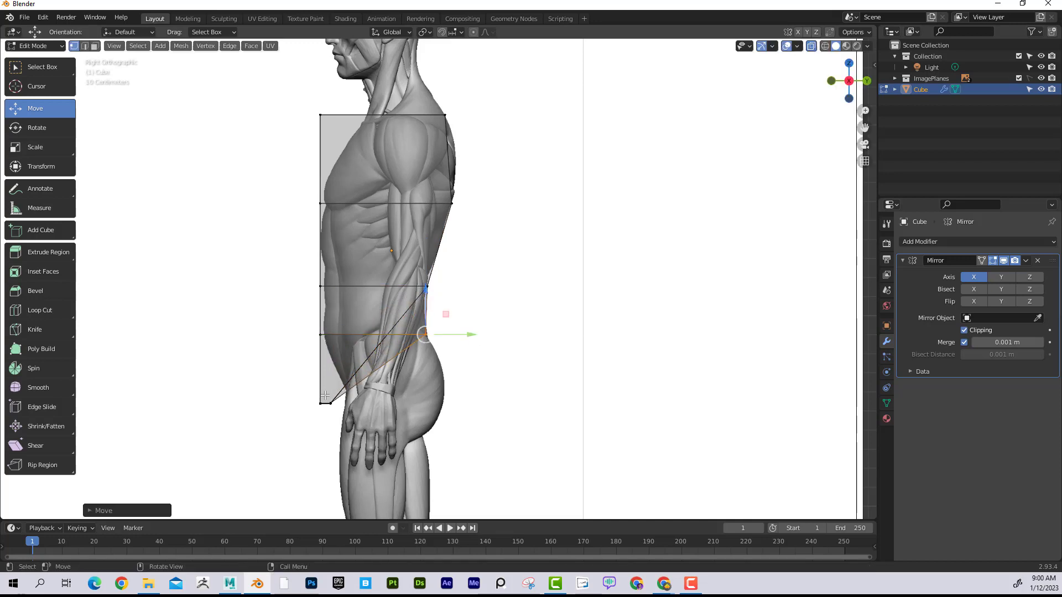
Step: Move the bottom row's back vertices rearward along Y and fit the front vertices of all five rows to the reference's front outline
left_click_drag(326, 396, 398, 402)
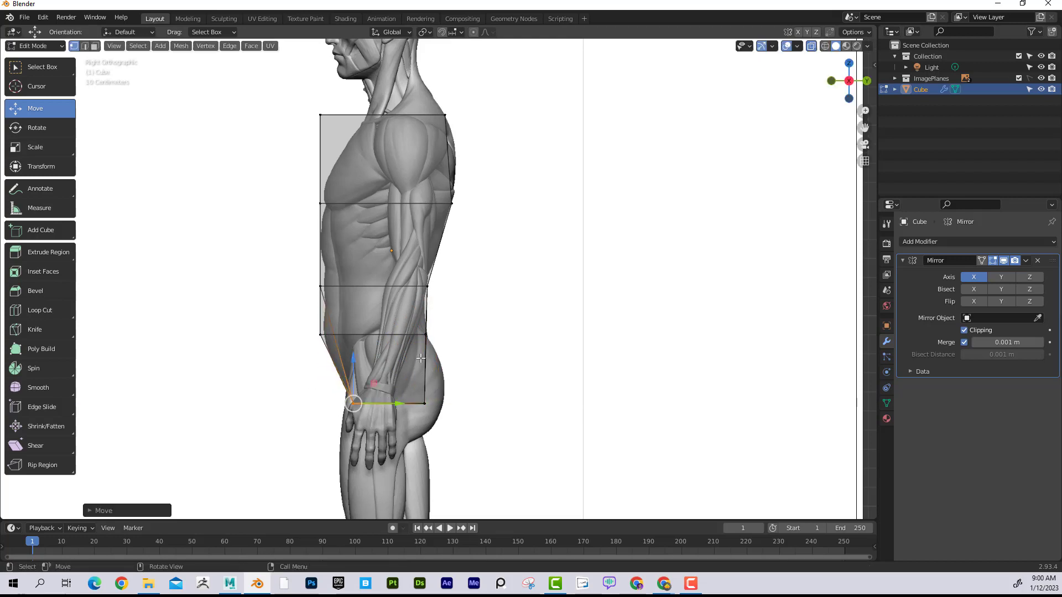
left_click_drag(312, 326, 354, 334)
left_click_drag(311, 277, 356, 286)
left_click_drag(307, 196, 370, 203)
left_click_drag(303, 94, 412, 116)
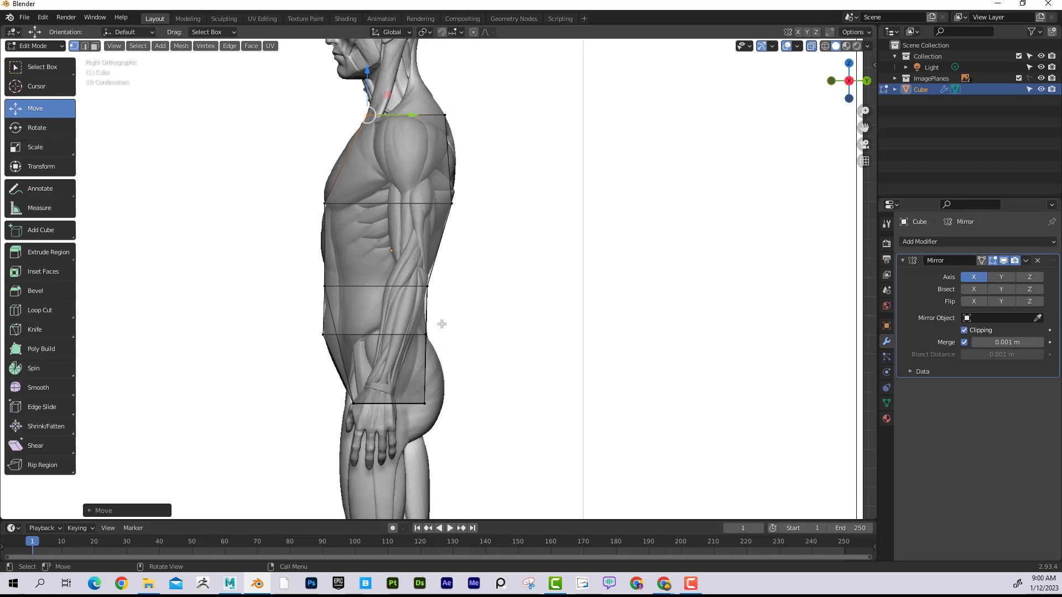
key("KP_1")
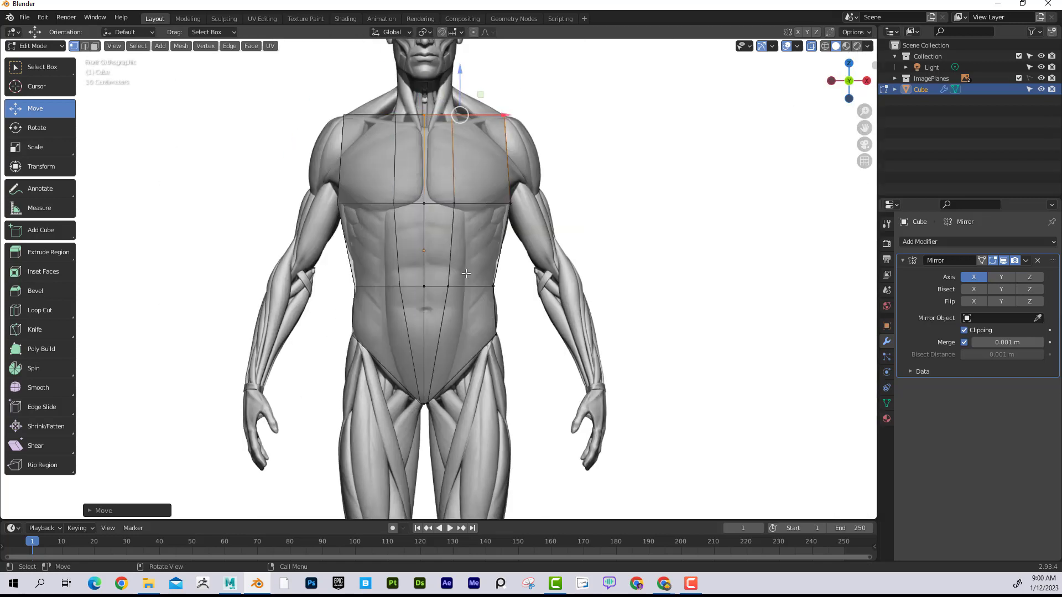